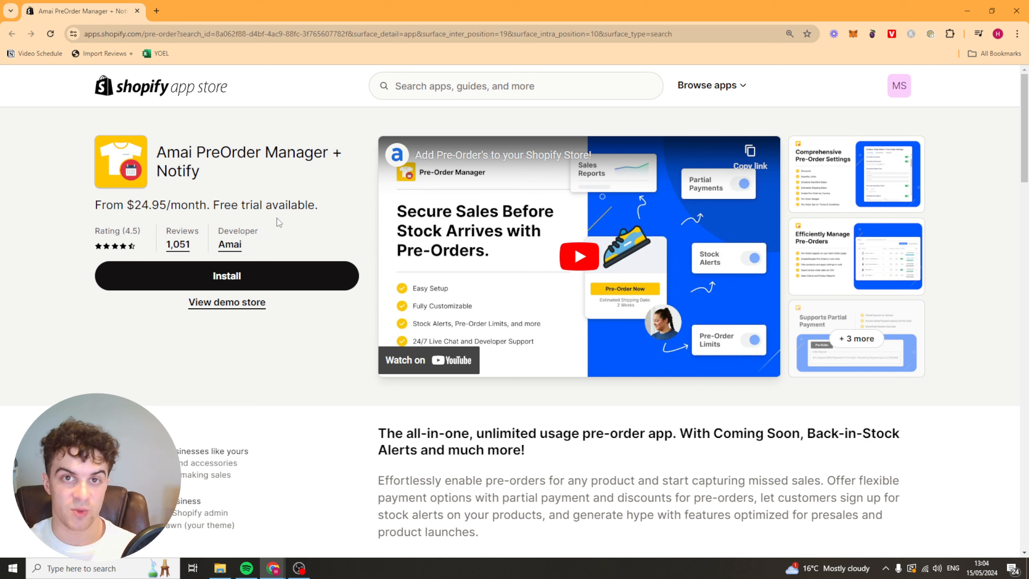
# - Install Amai PreOrder Manager + Notify on the store and approve its $24.95 USD subscription with the free trial
pyautogui.click(241, 280)
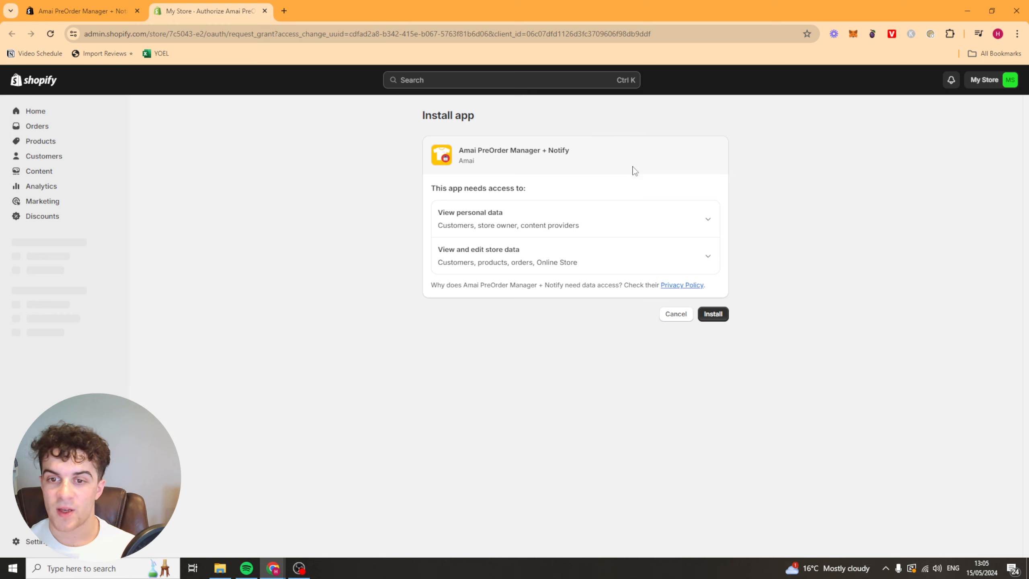
pyautogui.click(716, 316)
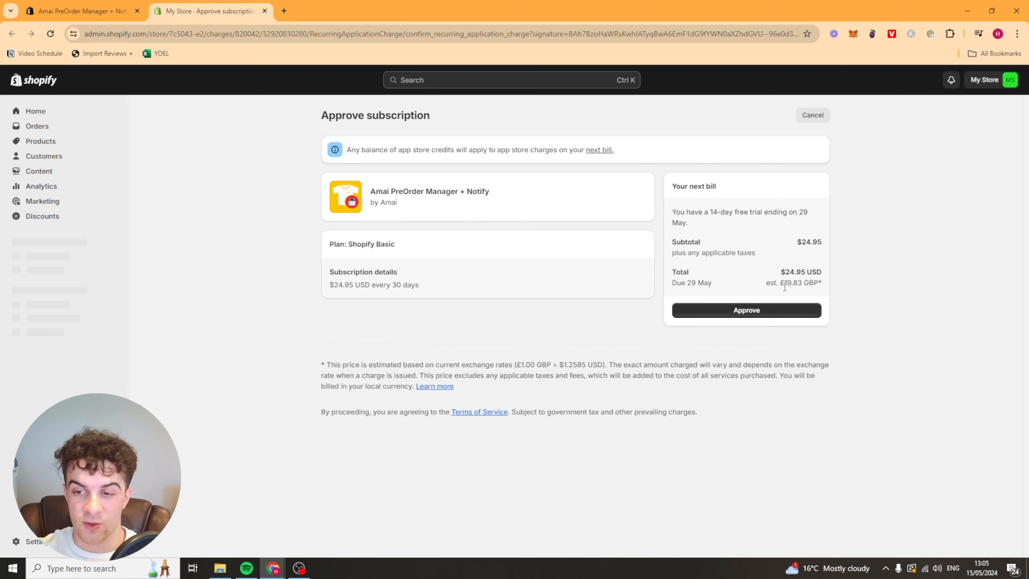
pyautogui.click(759, 310)
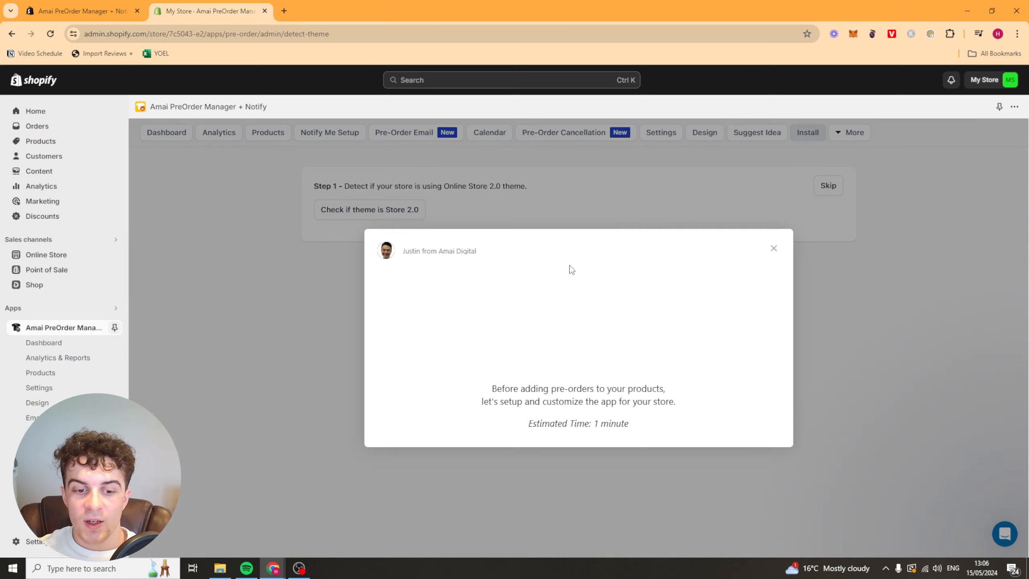
# - Dismiss the app's pop-up messages and run the check for whether the store theme is Store 2.0
pyautogui.click(771, 248)
pyautogui.moveTo(391, 188); pyautogui.dragTo(478, 193)
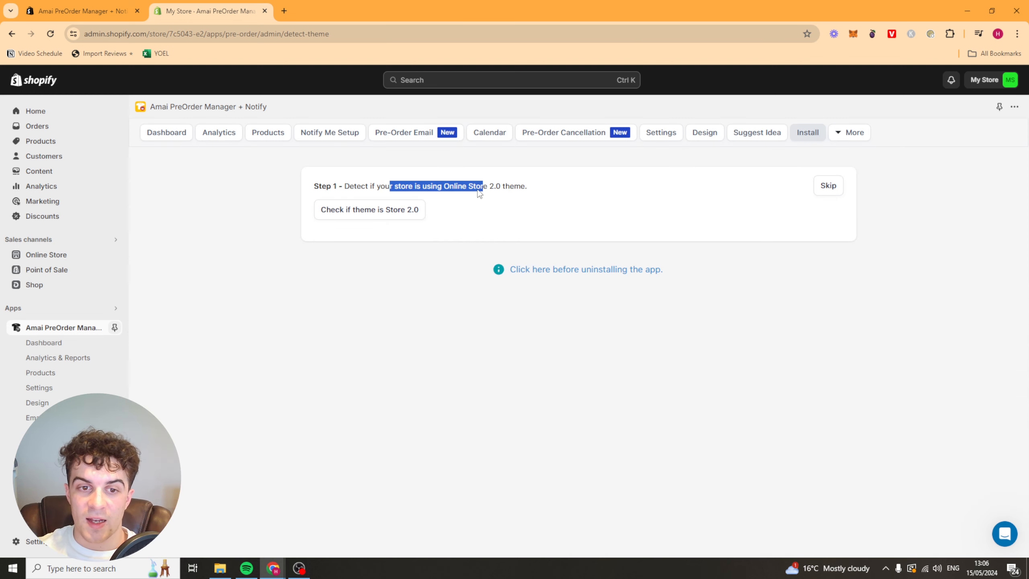
pyautogui.click(478, 193)
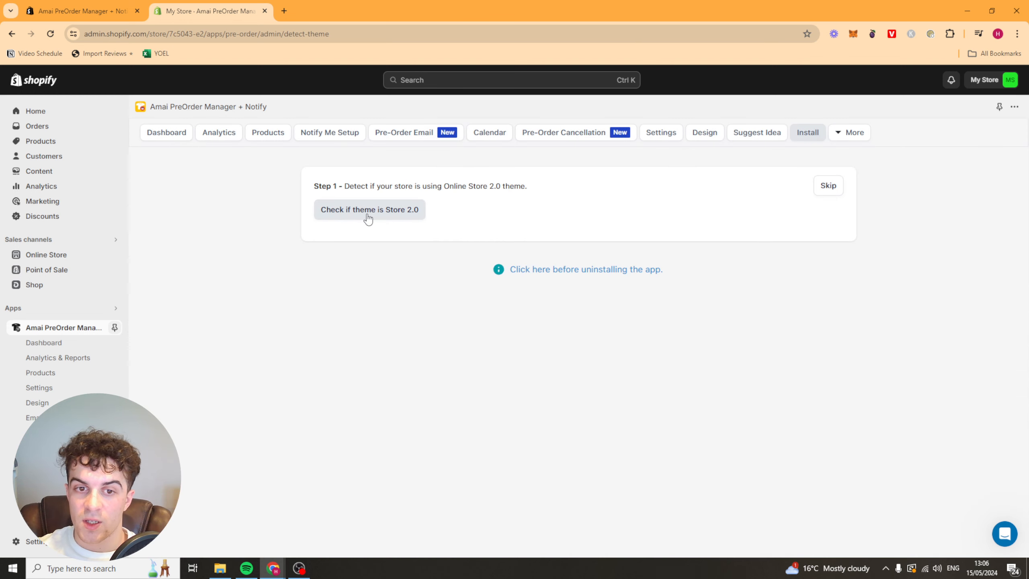
pyautogui.click(368, 218)
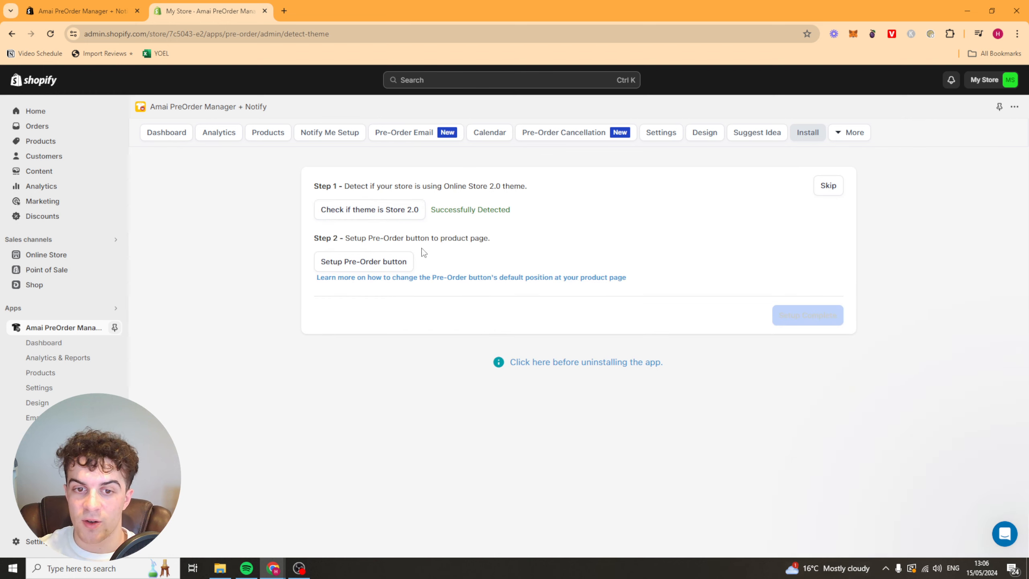
pyautogui.moveTo(444, 210); pyautogui.dragTo(553, 215)
pyautogui.click(1010, 282)
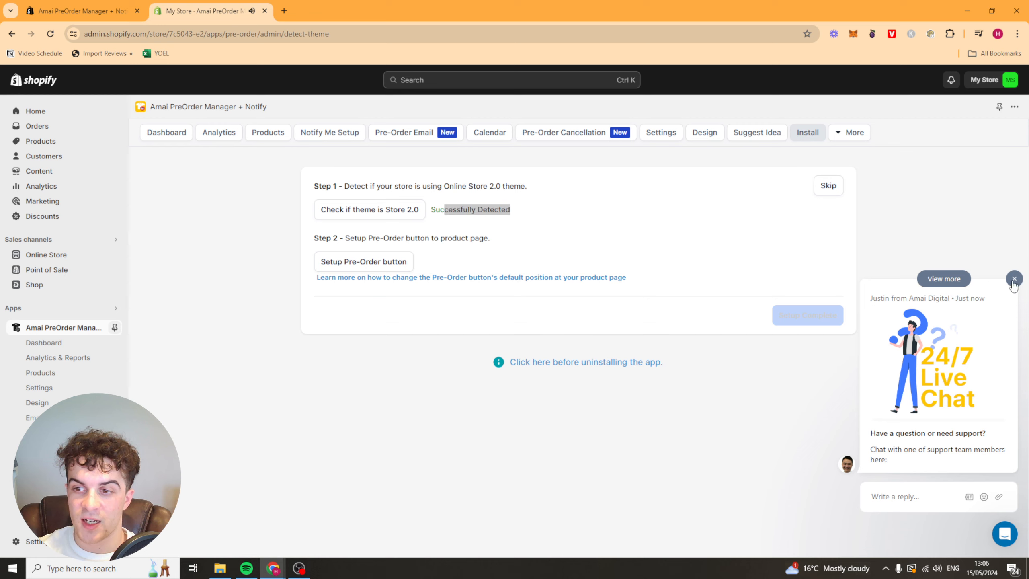
# - From the Pre-Order button setup, add the Notify Me Button block directly below Buy buttons on the default product template and save
pyautogui.moveTo(360, 238); pyautogui.dragTo(478, 239)
pyautogui.click(405, 261)
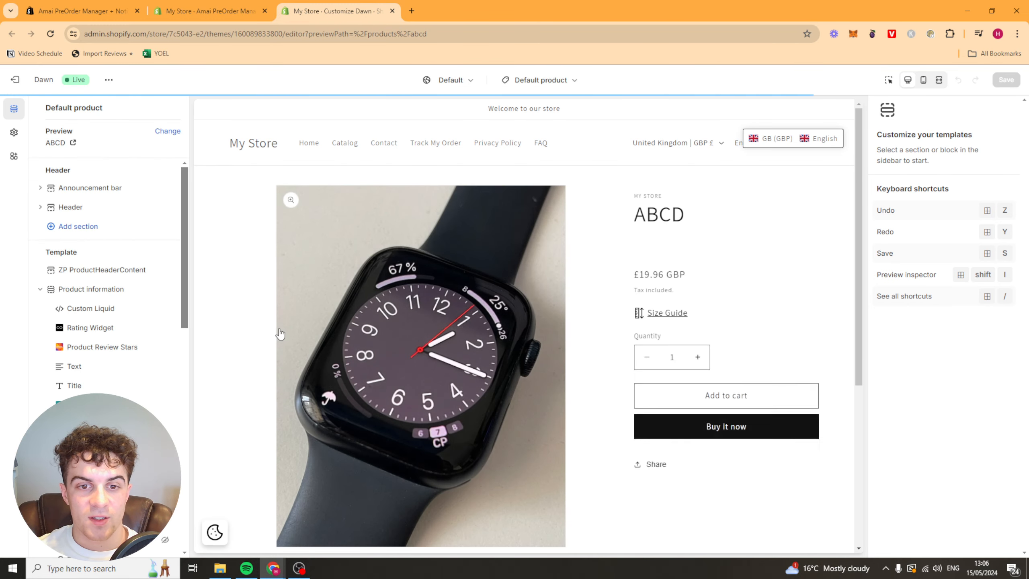
pyautogui.scroll(-7, 133, 328)
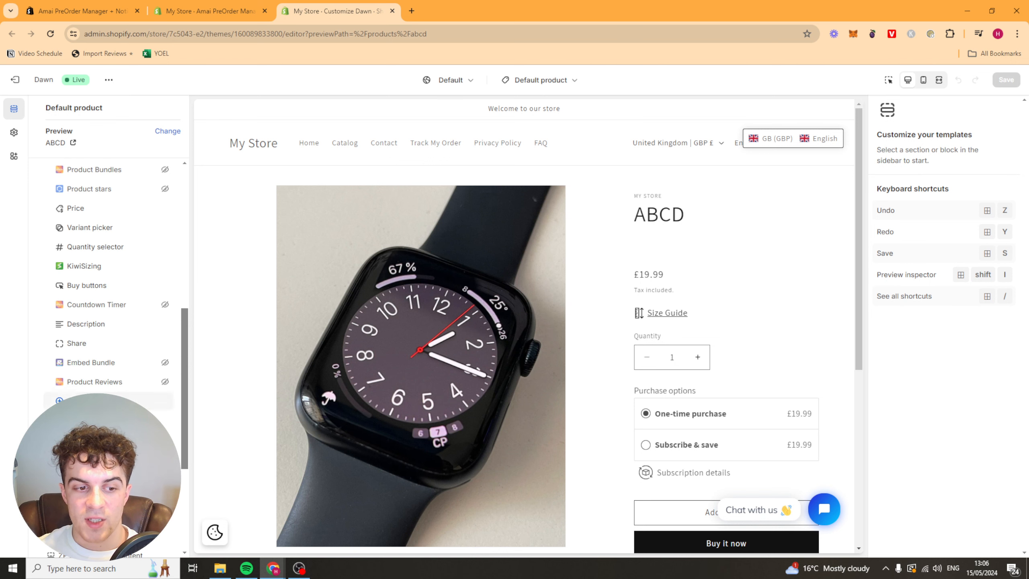
pyautogui.click(117, 400)
pyautogui.click(278, 363)
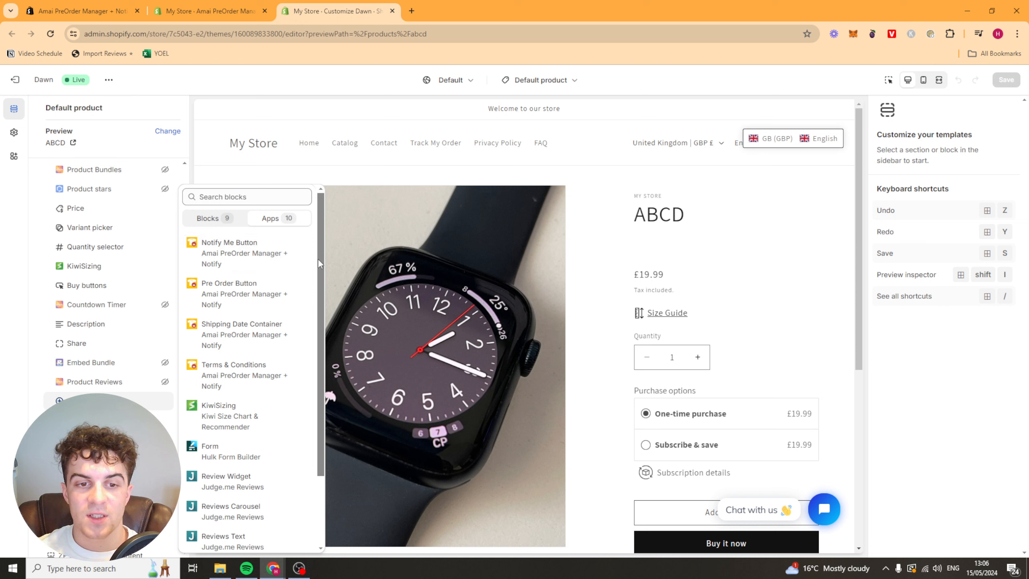
pyautogui.moveTo(320, 263); pyautogui.dragTo(316, 236)
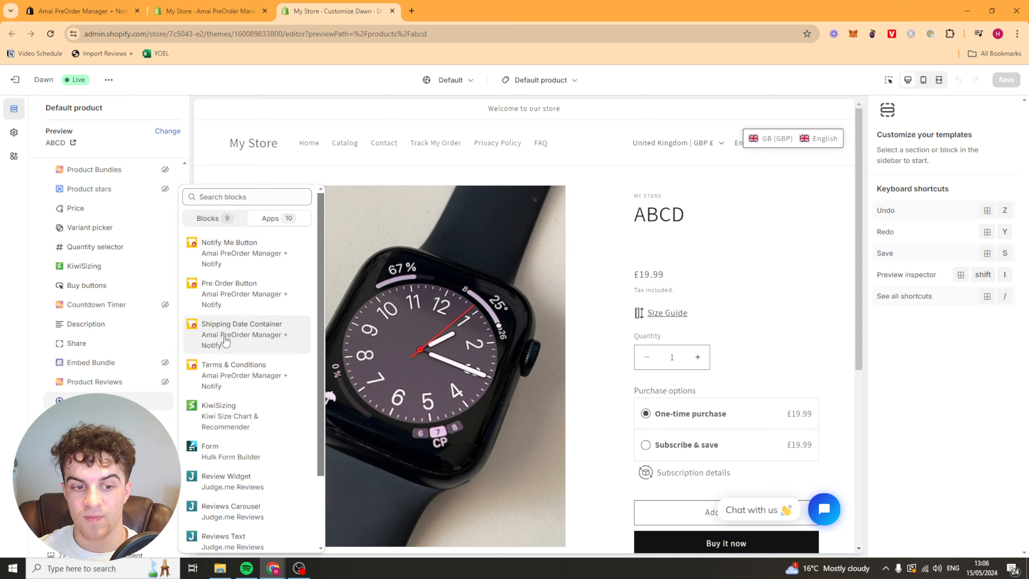
pyautogui.click(235, 260)
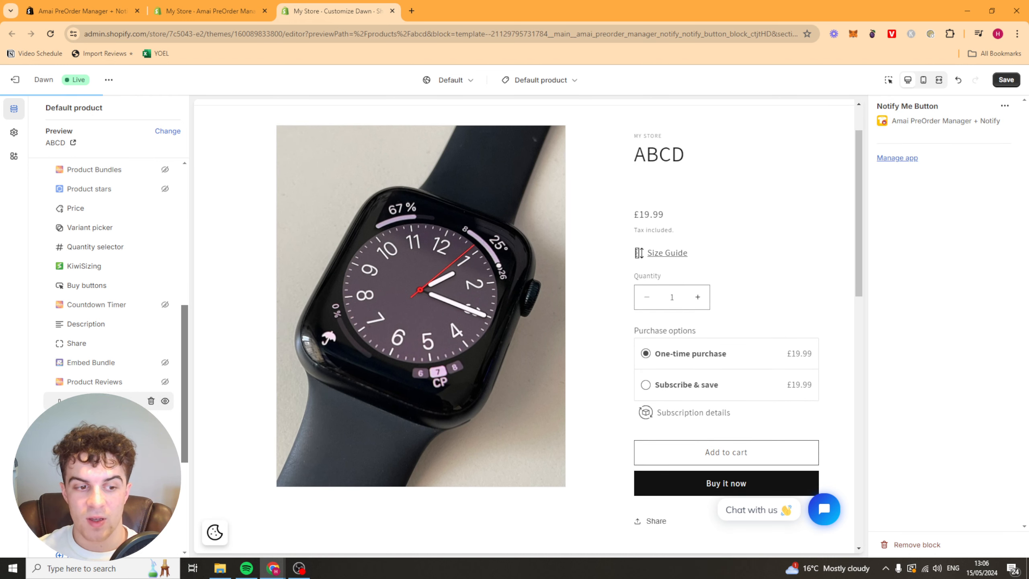
pyautogui.moveTo(56, 402); pyautogui.dragTo(90, 305)
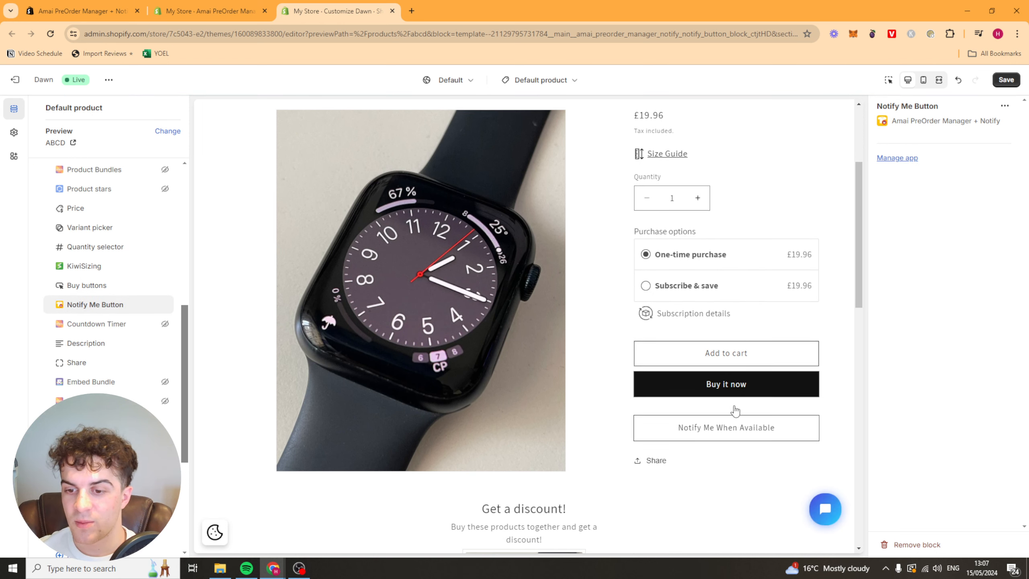
pyautogui.click(1006, 80)
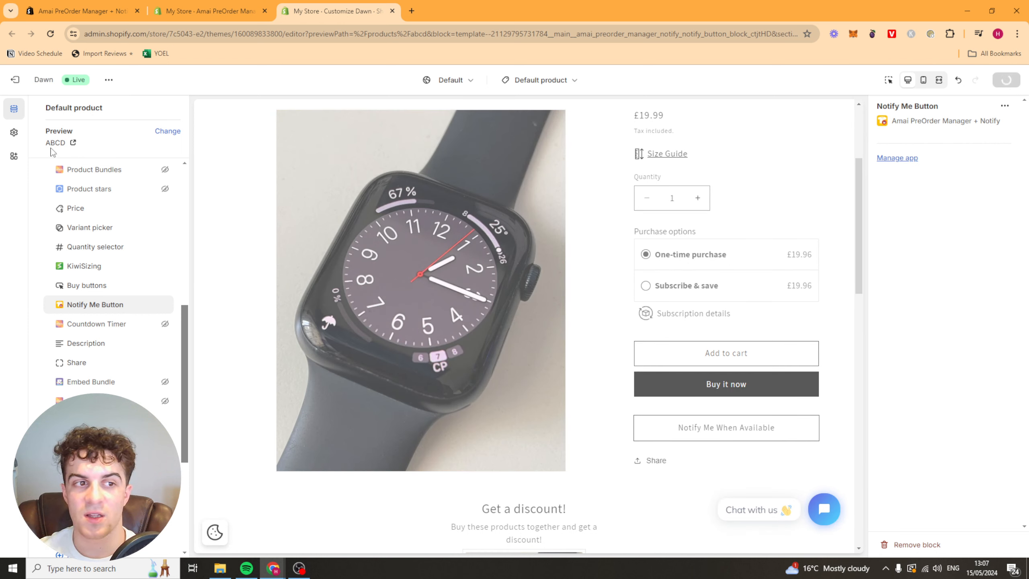
# - Enable the PreOrder Embed app embed, disable Custom Translations and Language Switcher, and save the theme
pyautogui.click(14, 157)
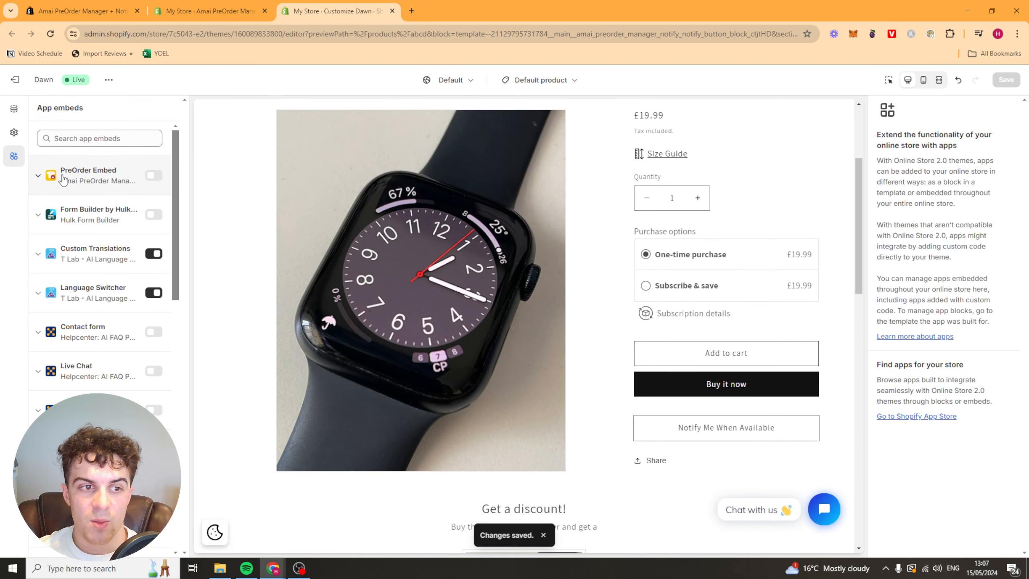
pyautogui.click(154, 175)
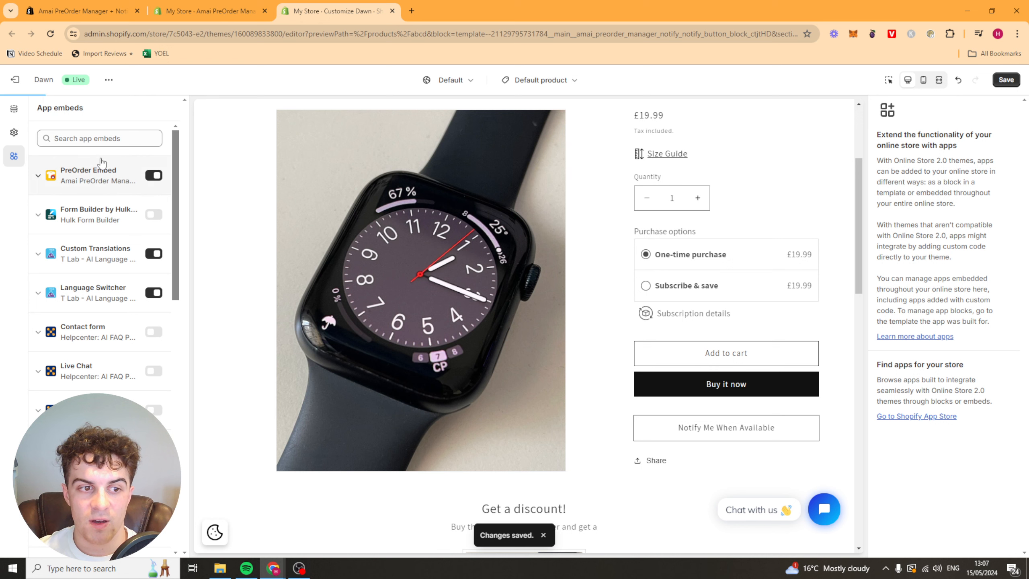
pyautogui.click(154, 253)
pyautogui.click(154, 293)
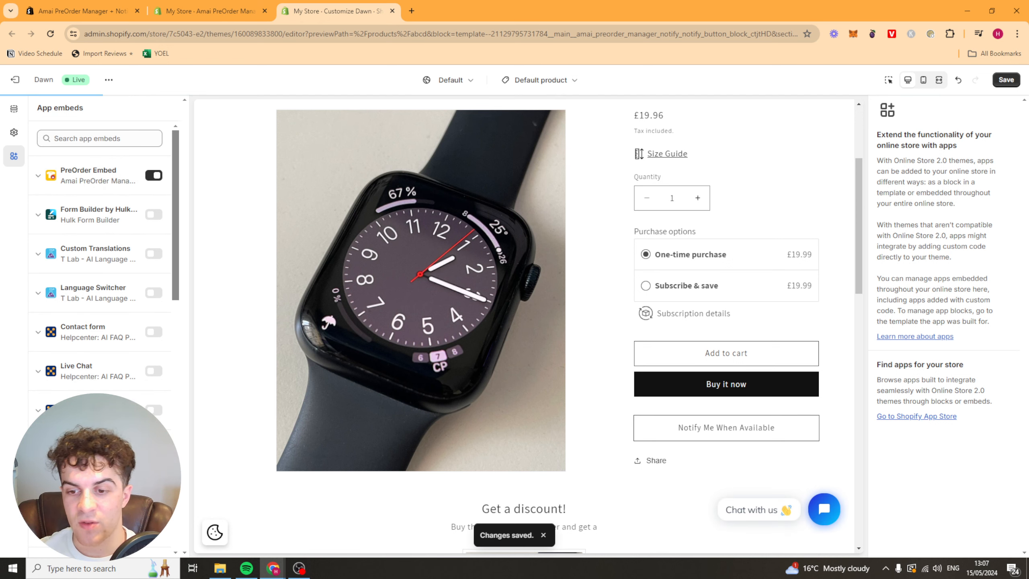
pyautogui.scroll(-10, 166, 339)
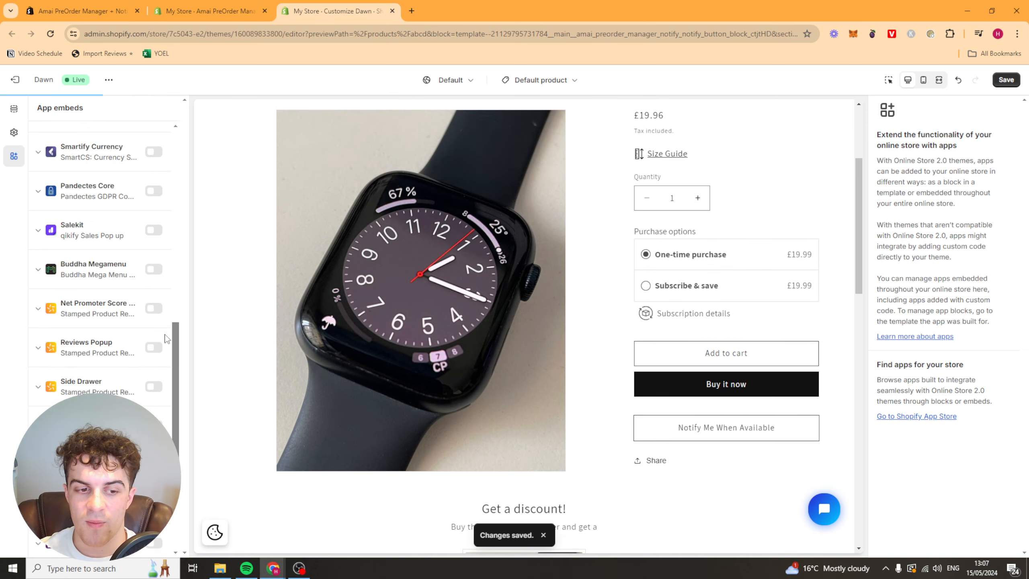
pyautogui.scroll(10, 166, 338)
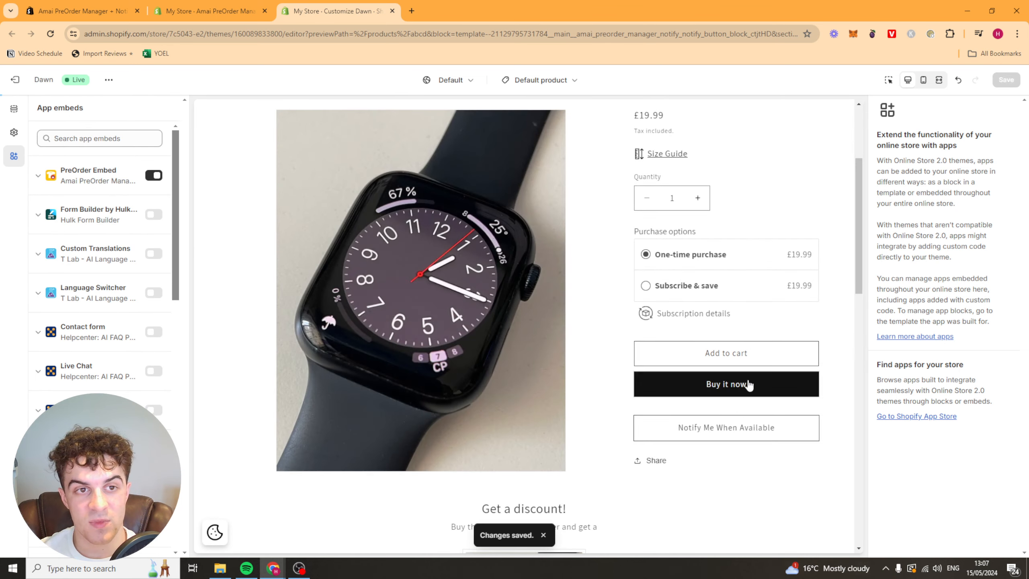
# - Run the setup's product page preview and check the ABCD product page for the pre-order button, dismissing the sign-up pop-up
pyautogui.click(218, 11)
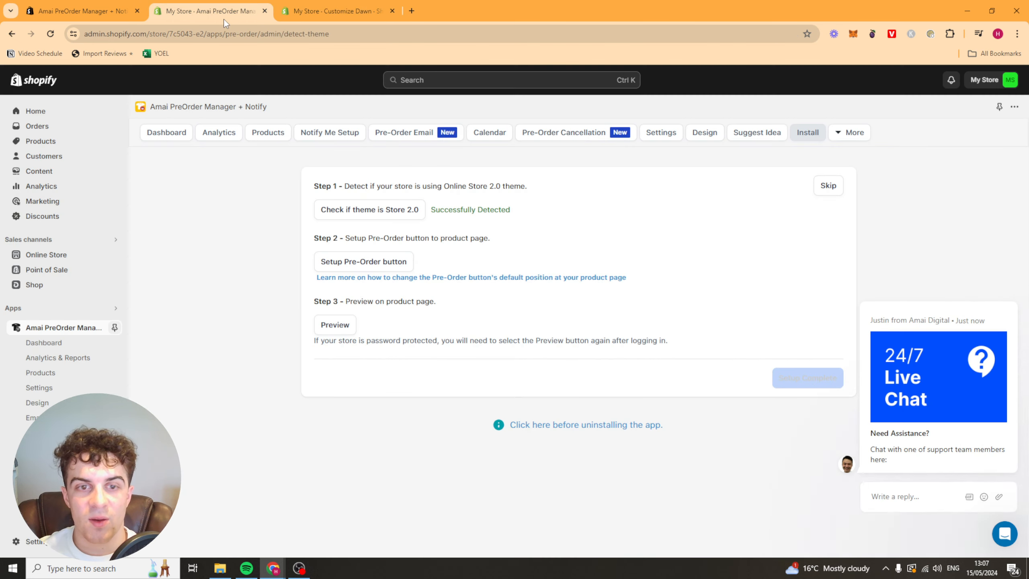
pyautogui.click(342, 329)
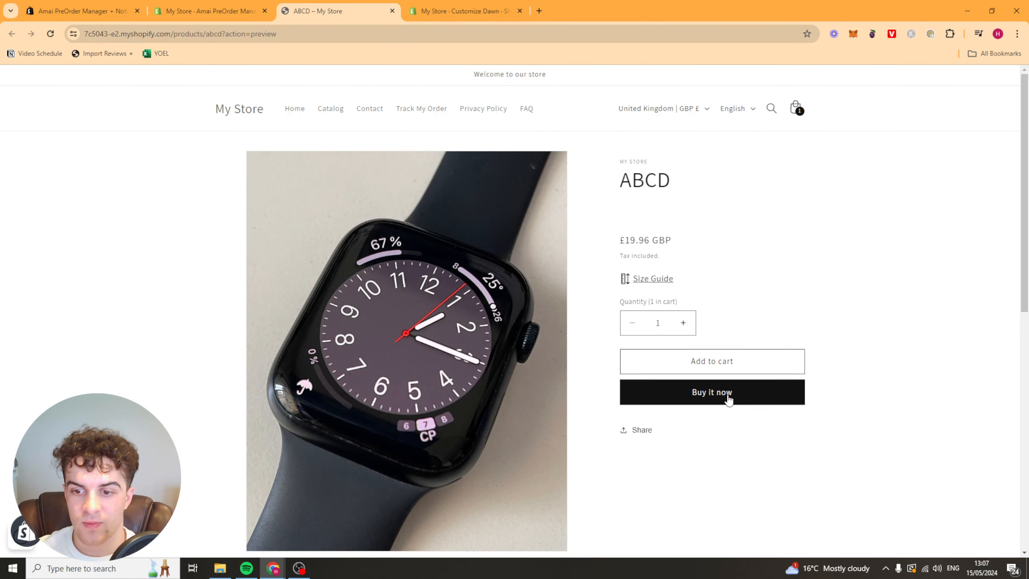
pyautogui.scroll(-8, 873, 453)
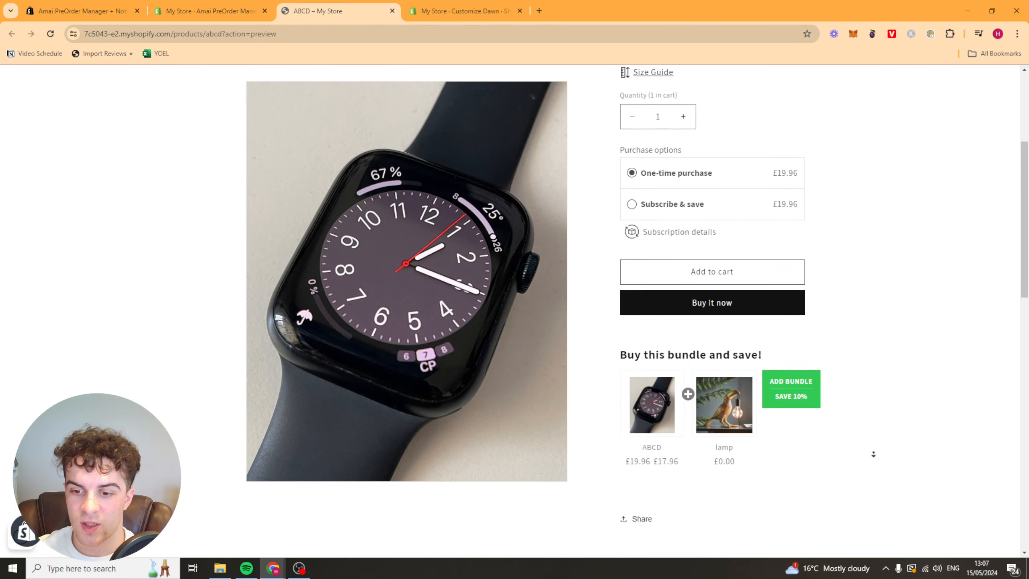
pyautogui.scroll(5, 879, 468)
pyautogui.scroll(3, 852, 354)
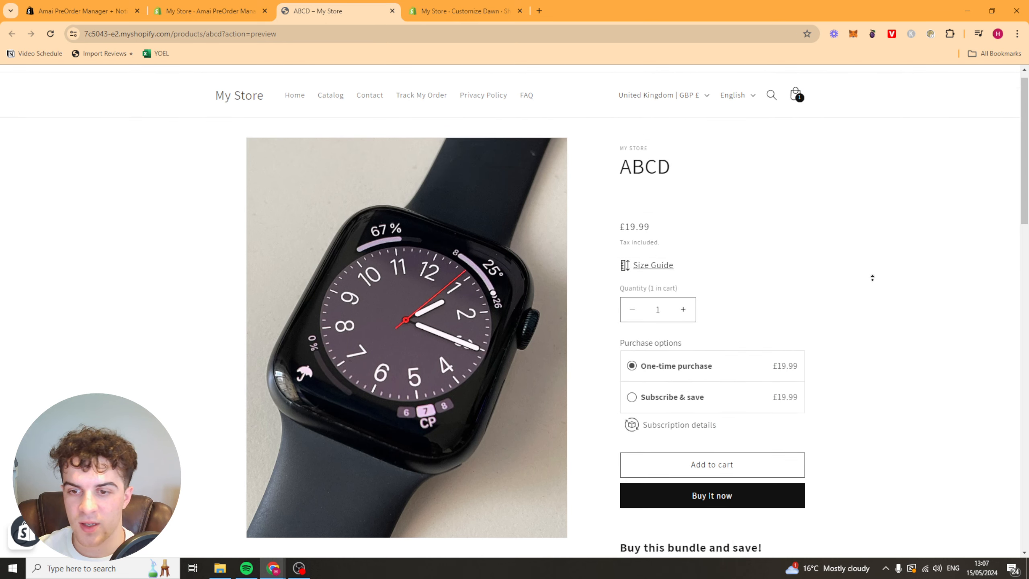
pyautogui.click(211, 16)
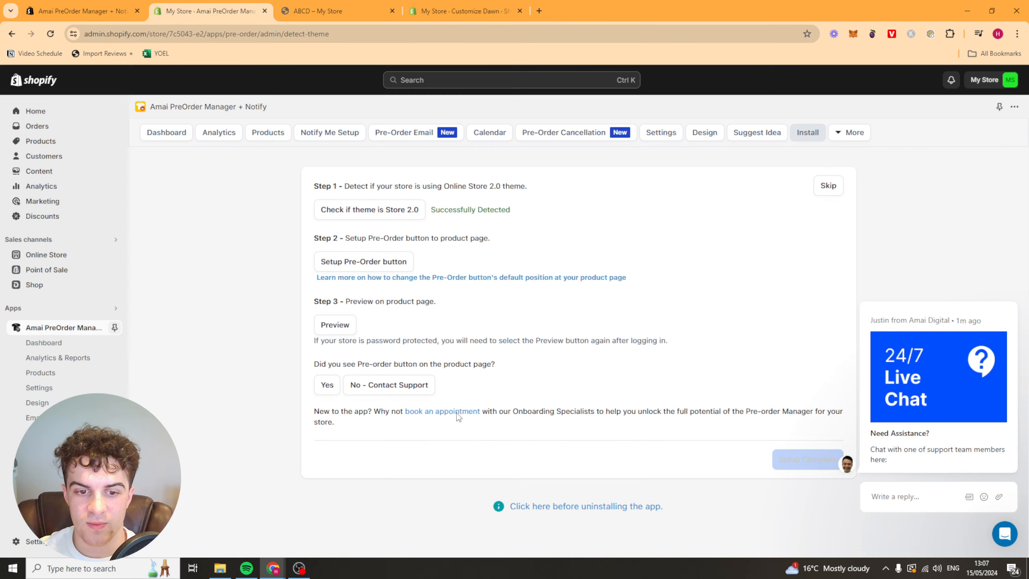
pyautogui.click(364, 385)
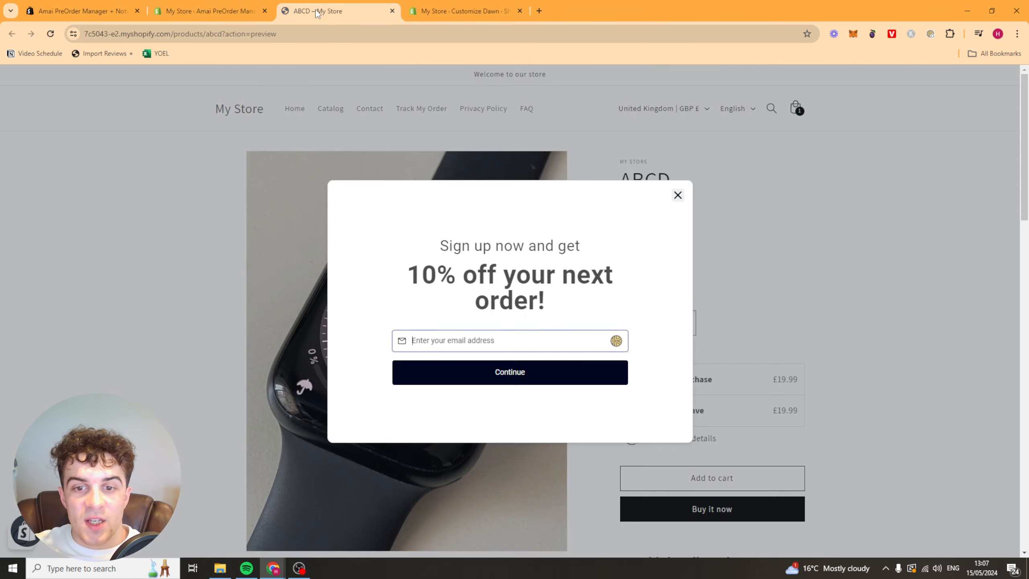
pyautogui.click(679, 194)
pyautogui.scroll(-5, 685, 198)
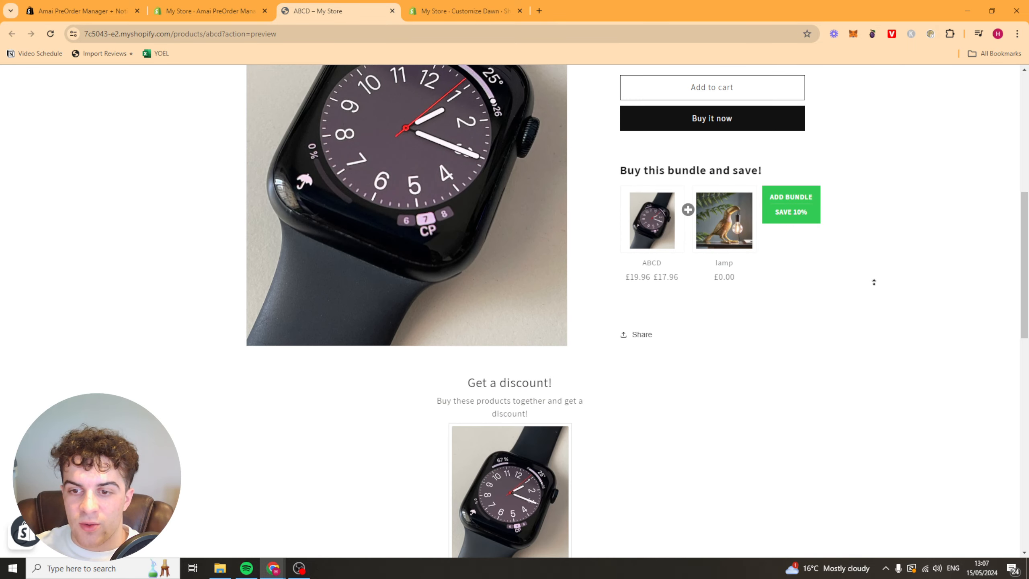
pyautogui.scroll(5, 684, 197)
# - Answer Yes to seeing the pre-order button, complete the app setup, and dismiss the support chat pop-up
pyautogui.click(211, 11)
pyautogui.click(336, 381)
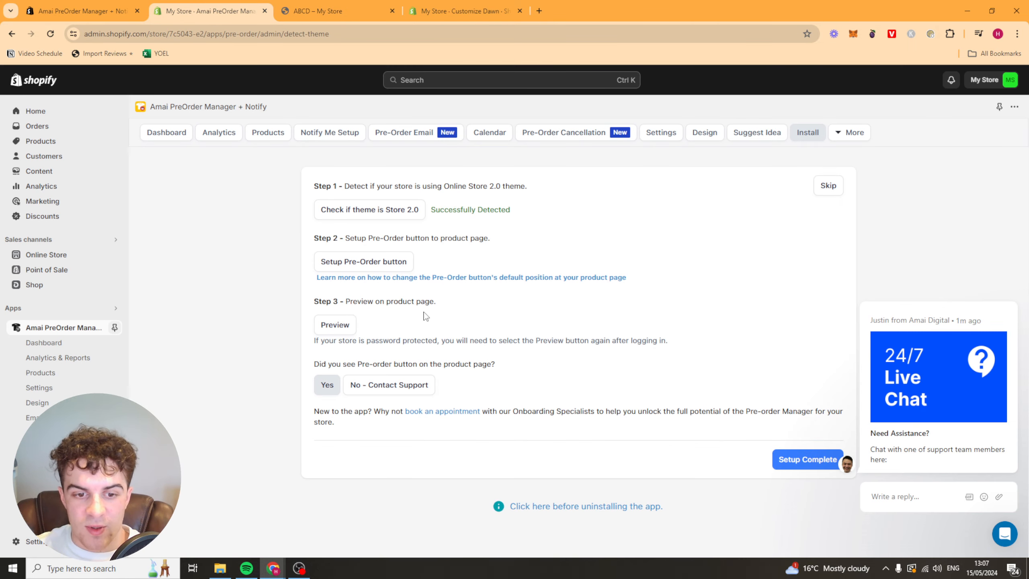
pyautogui.click(775, 459)
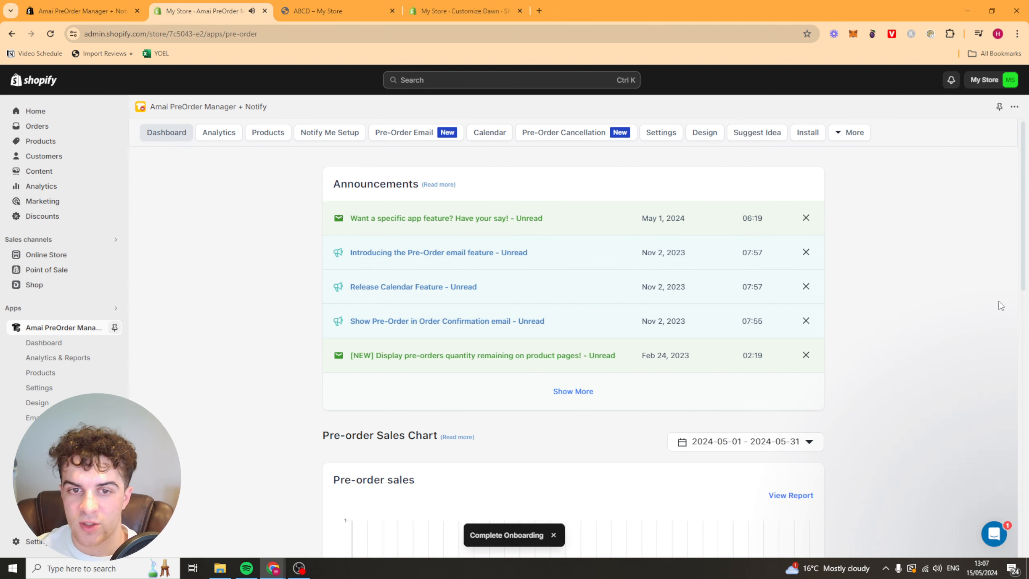
pyautogui.click(1002, 301)
# - Examine the app dashboard's Announcements, Pre-order Sales Chart and Top Selling by Value sections
pyautogui.scroll(-10, 295, 260)
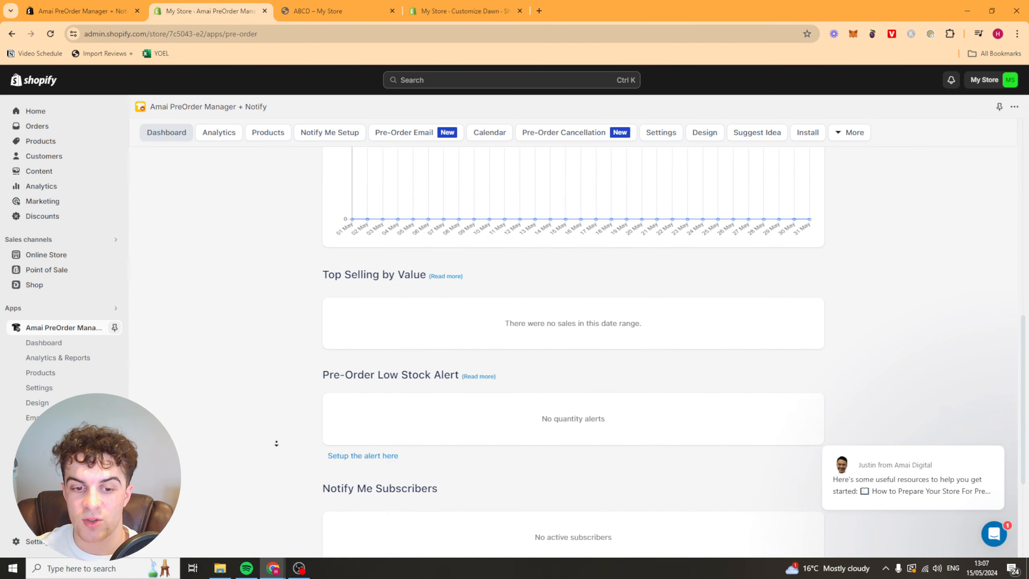
pyautogui.scroll(10, 211, 243)
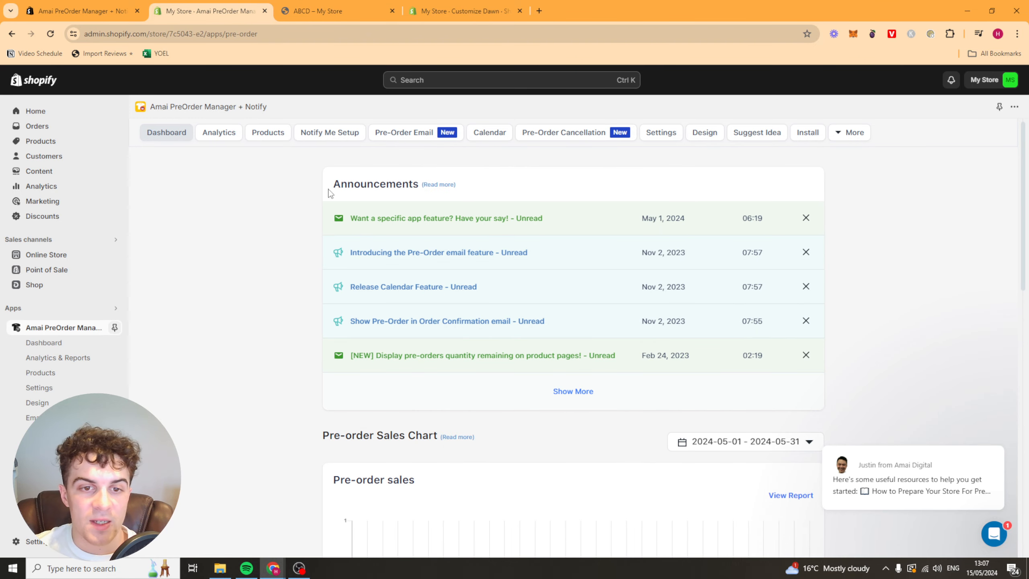
pyautogui.moveTo(361, 184); pyautogui.dragTo(558, 184)
pyautogui.click(595, 183)
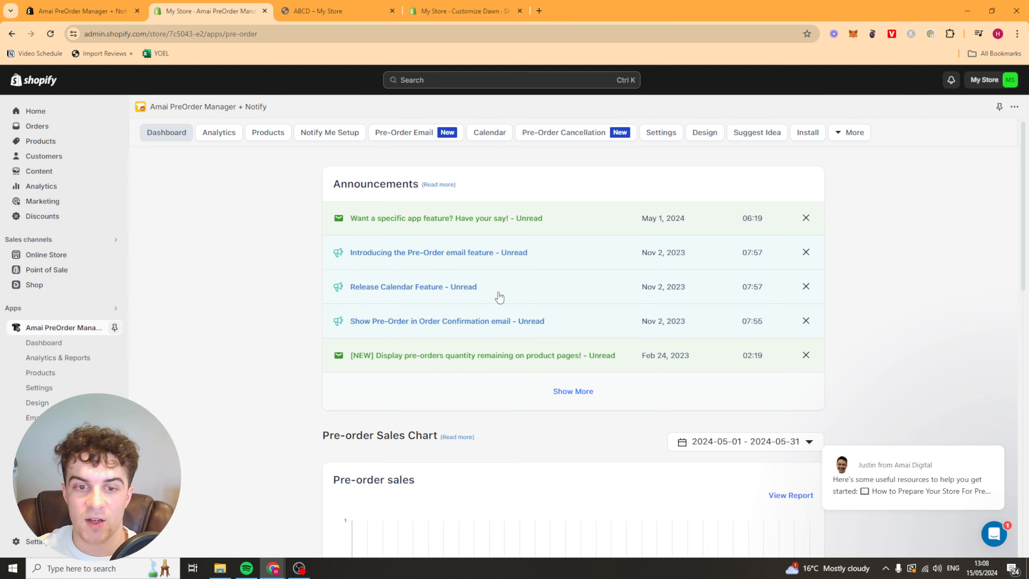
pyautogui.scroll(-3, 345, 426)
pyautogui.moveTo(328, 328); pyautogui.dragTo(416, 328)
pyautogui.tripleClick(417, 328)
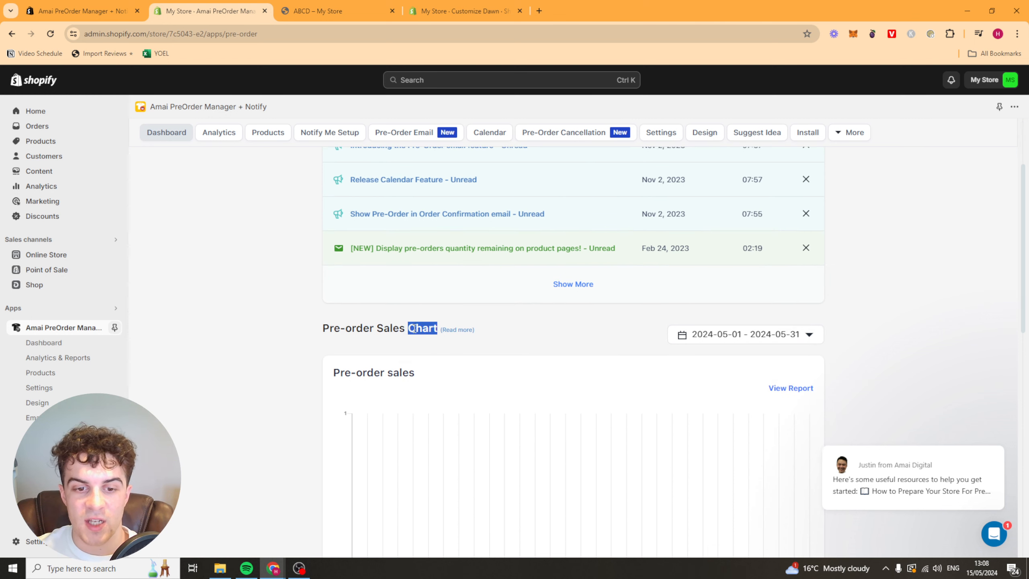
pyautogui.click(397, 359)
pyautogui.scroll(-3, 399, 362)
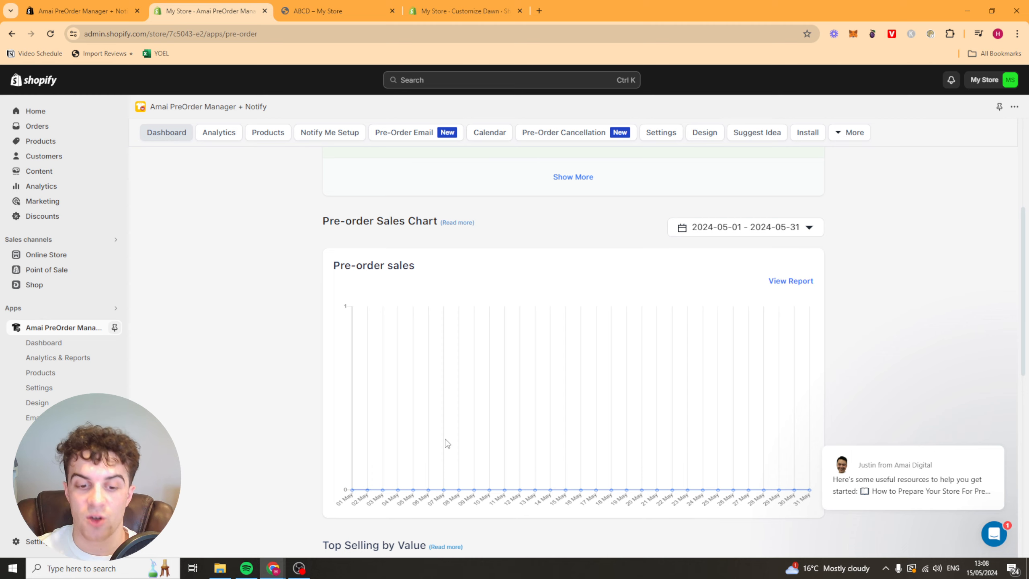
pyautogui.scroll(-3, 448, 443)
pyautogui.scroll(2, 574, 337)
pyautogui.scroll(-3, 342, 398)
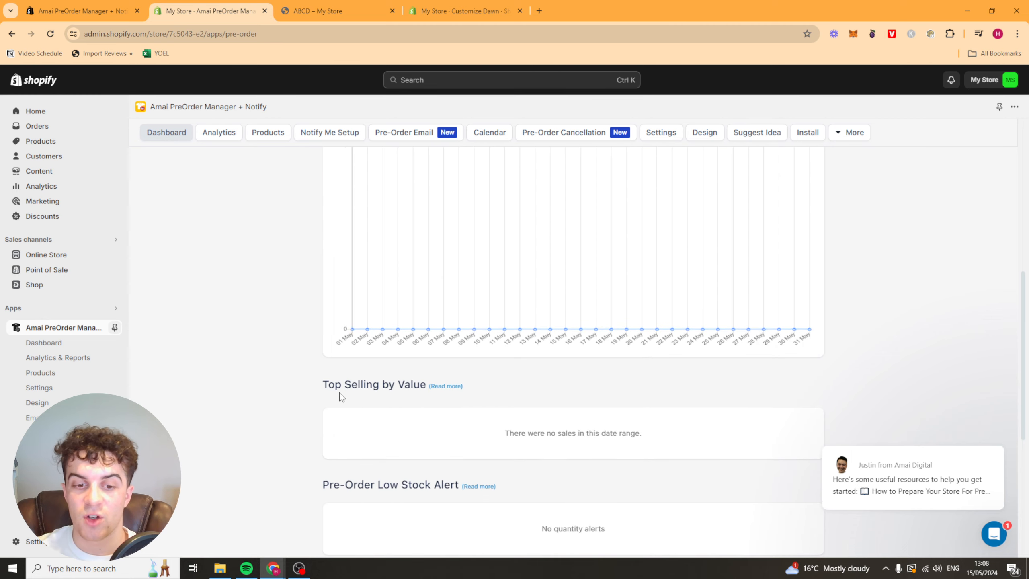
pyautogui.moveTo(341, 386); pyautogui.dragTo(404, 385)
pyautogui.doubleClick(405, 385)
pyautogui.click(445, 418)
pyautogui.moveTo(514, 433); pyautogui.dragTo(635, 433)
pyautogui.doubleClick(633, 433)
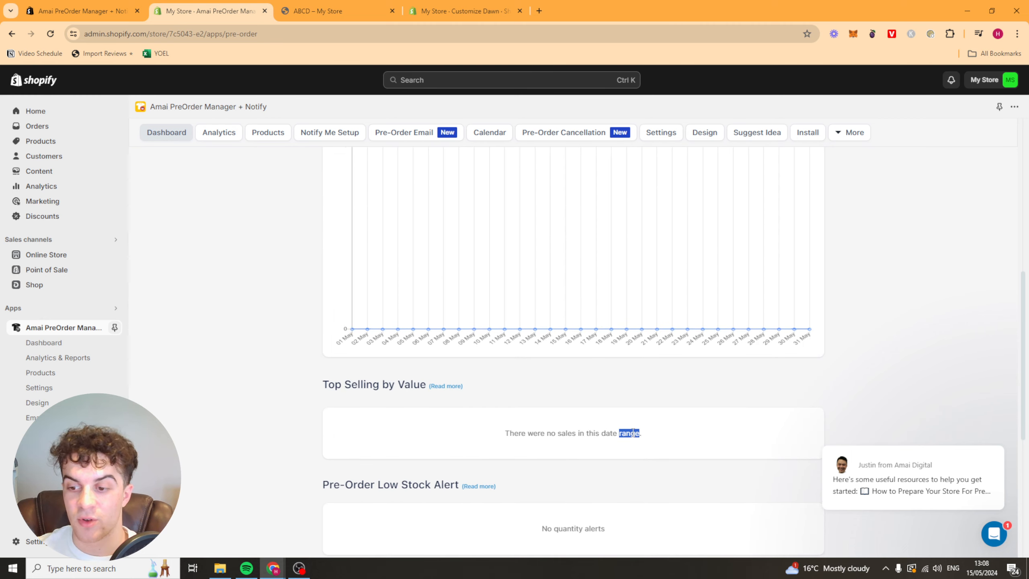
# - Examine the dashboard's Pre-Order Low Stock Alert, Notify Me Subscribers and Coming Soon sections
pyautogui.click(981, 432)
pyautogui.scroll(-4, 581, 434)
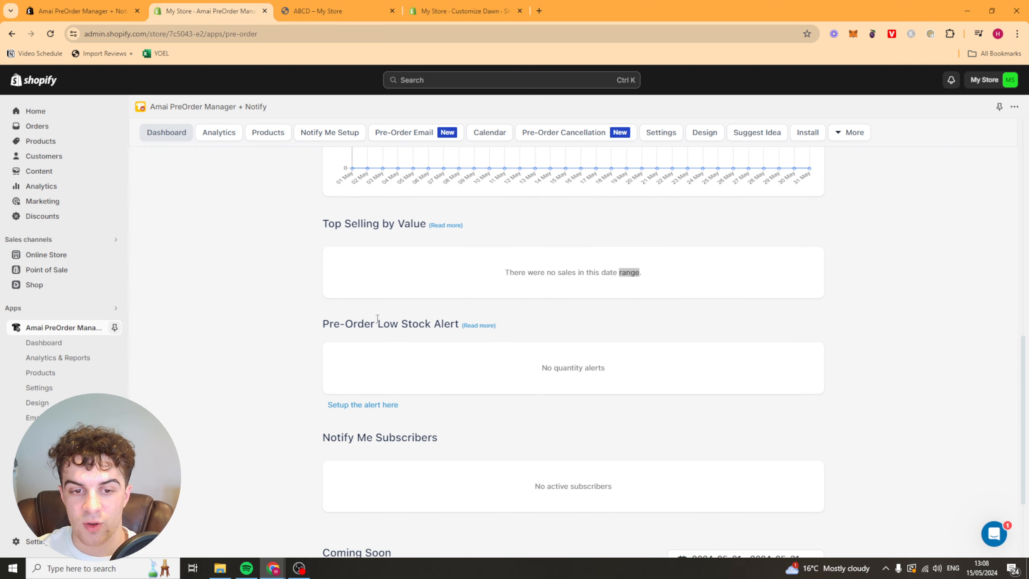
pyautogui.moveTo(377, 319); pyautogui.dragTo(434, 323)
pyautogui.moveTo(523, 369); pyautogui.dragTo(606, 369)
pyautogui.tripleClick(569, 368)
pyautogui.click(522, 426)
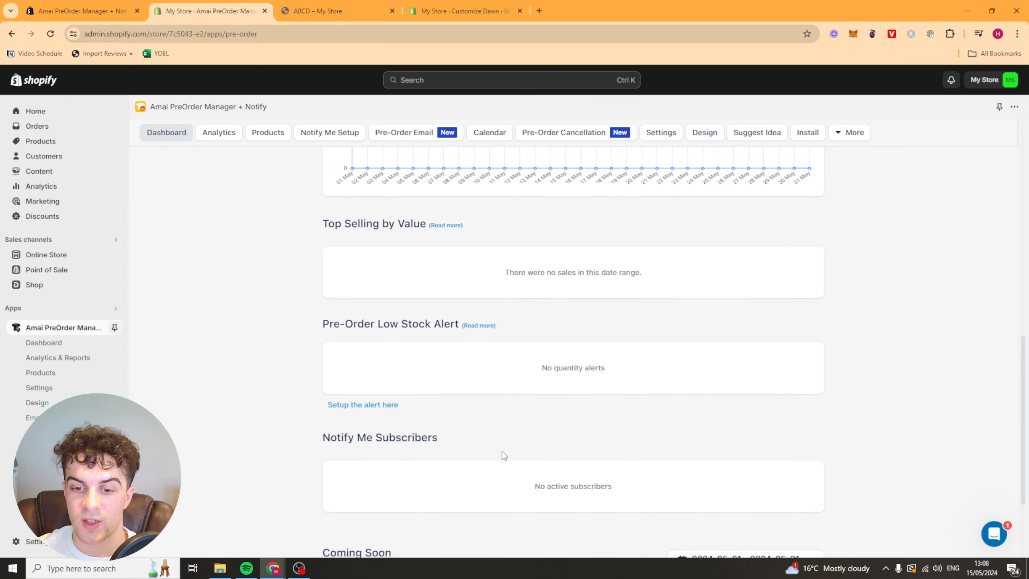
pyautogui.scroll(-3, 504, 455)
pyautogui.moveTo(364, 439); pyautogui.dragTo(567, 465)
pyautogui.tripleClick(563, 470)
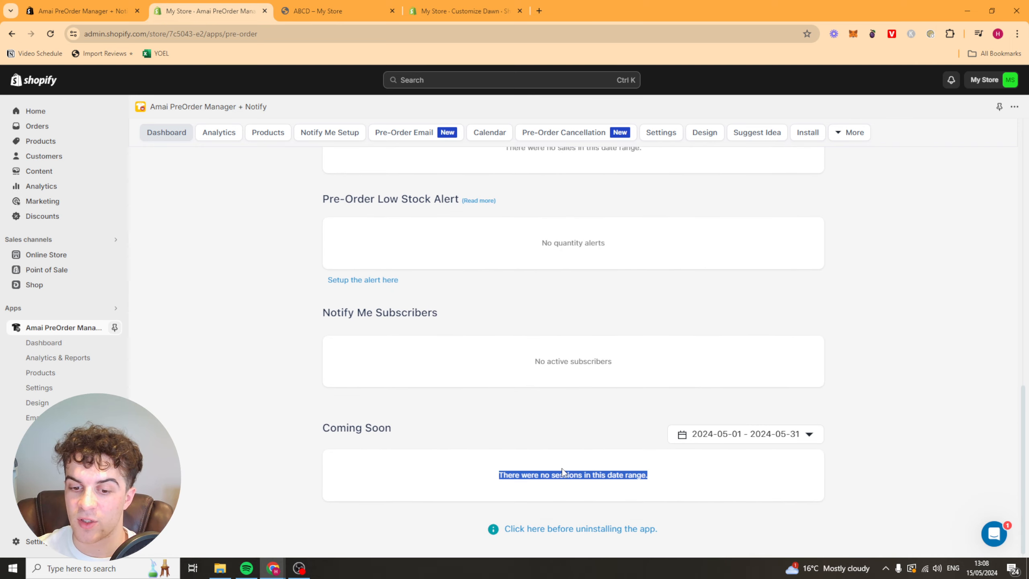
pyautogui.click(571, 436)
pyautogui.scroll(10, 393, 475)
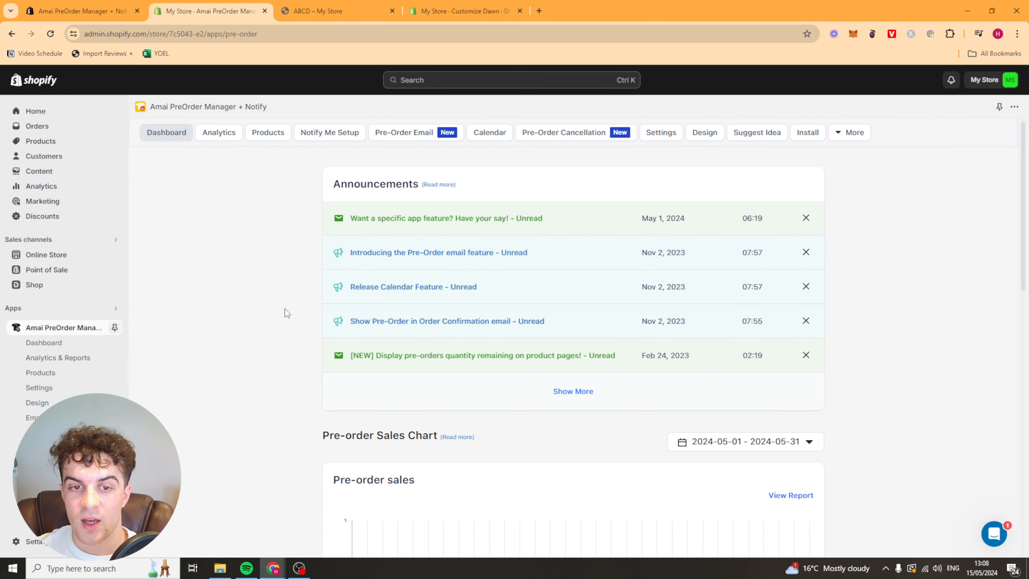
pyautogui.scroll(-10, 259, 365)
pyautogui.scroll(10, 446, 385)
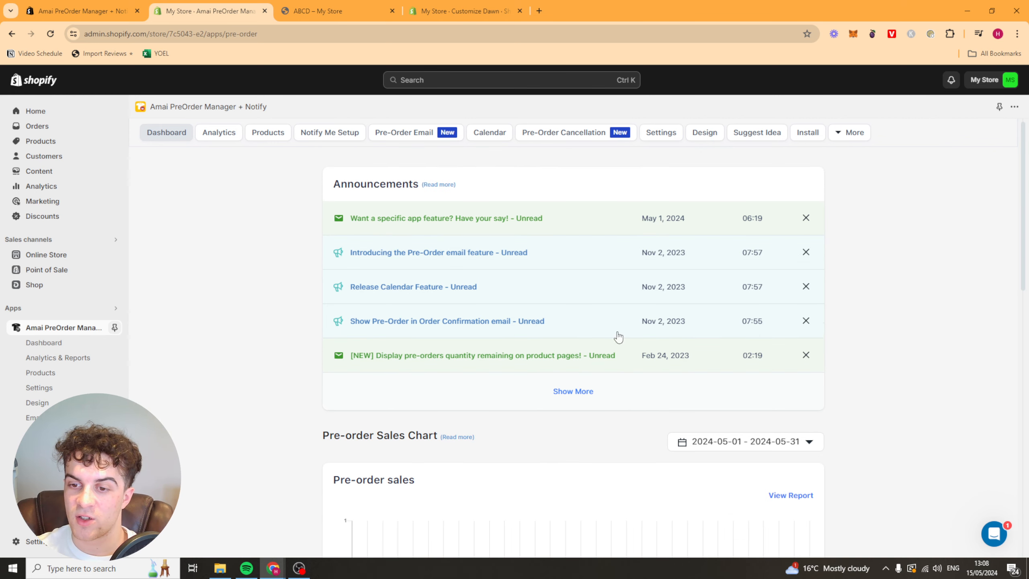
pyautogui.click(759, 450)
pyautogui.scroll(-3, 851, 453)
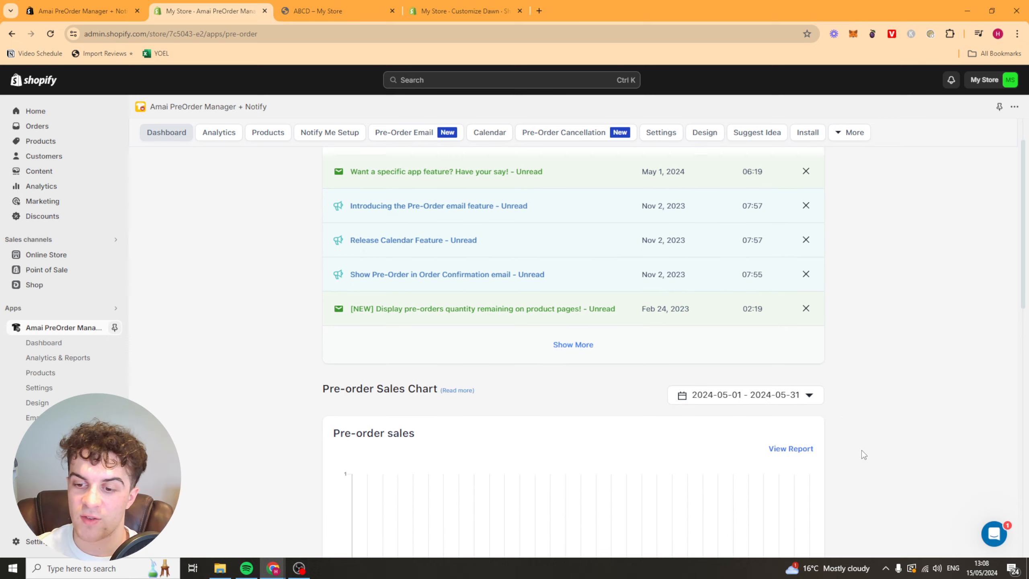
pyautogui.scroll(3, 237, 266)
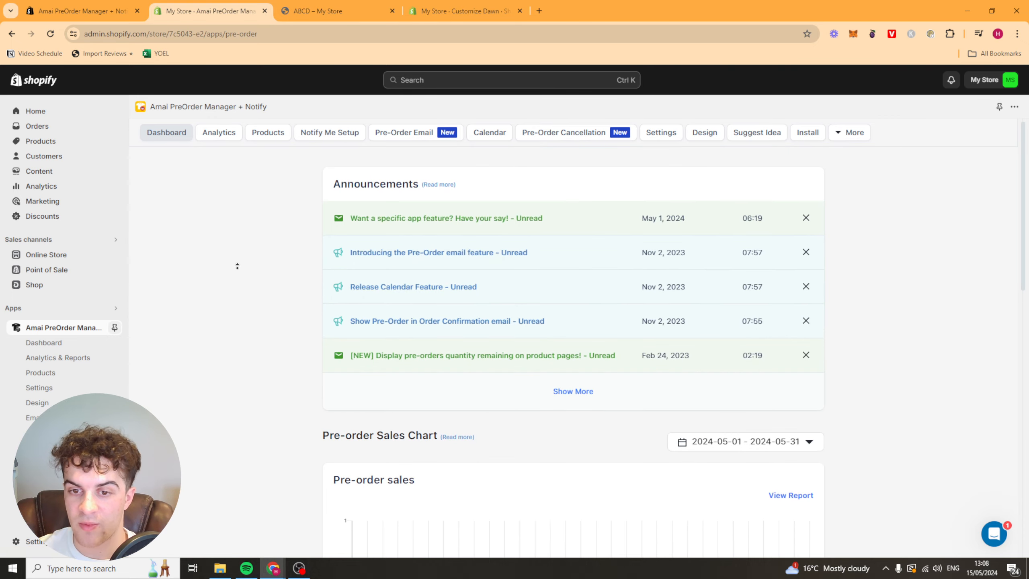
# - Open the app's Analytics Report and view the available date range options without changing the range
pyautogui.click(219, 137)
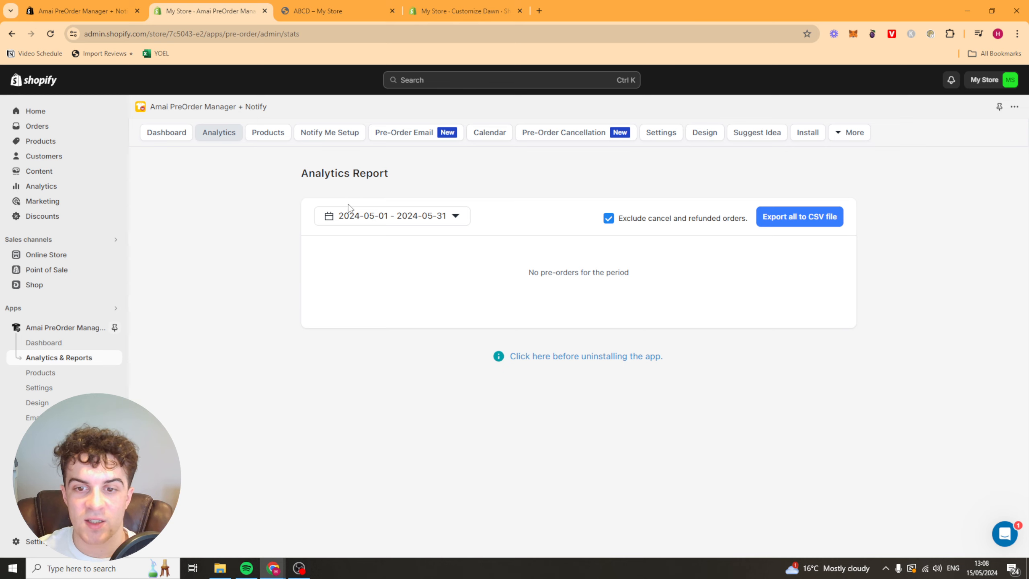
pyautogui.click(381, 224)
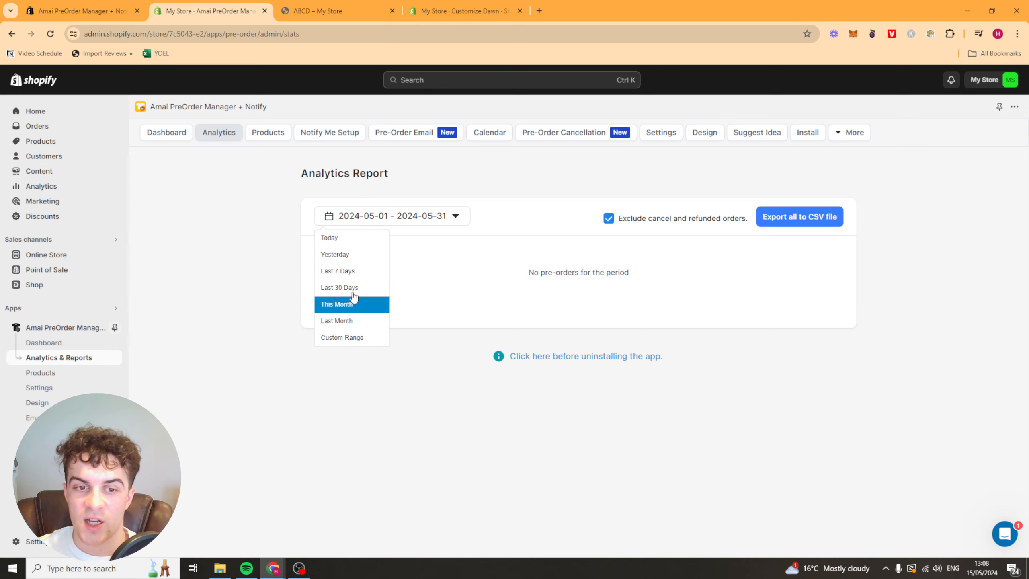
pyautogui.click(504, 282)
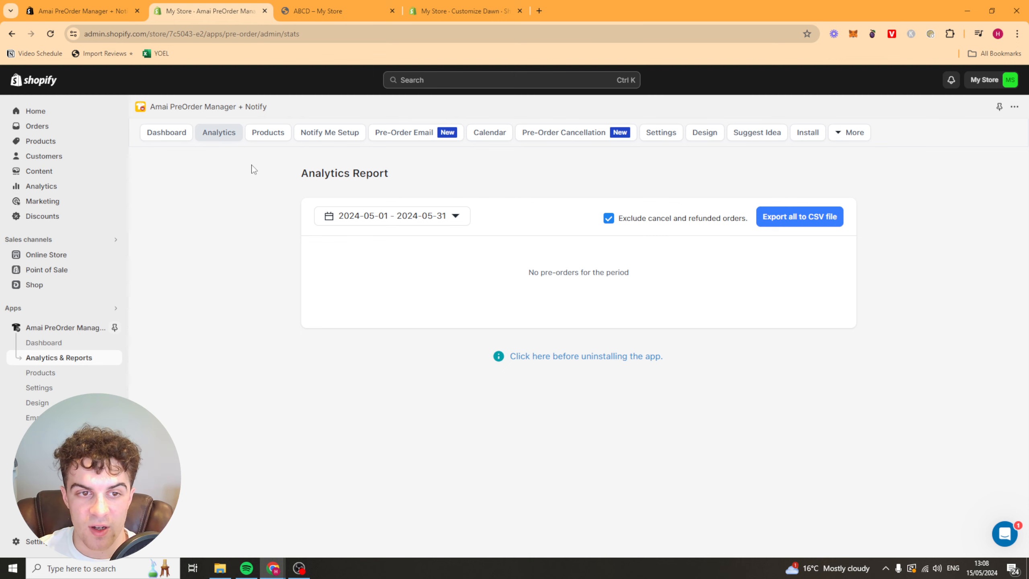
# - Open the app's product list, dismiss the tutorial video, and turn on Coming Soon for the ABCD product
pyautogui.click(268, 133)
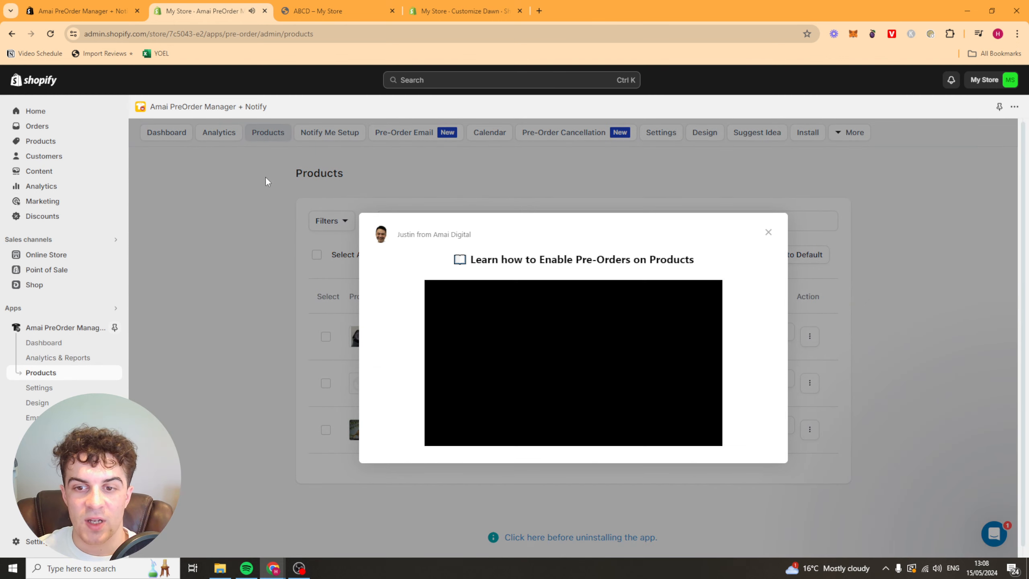
pyautogui.click(769, 232)
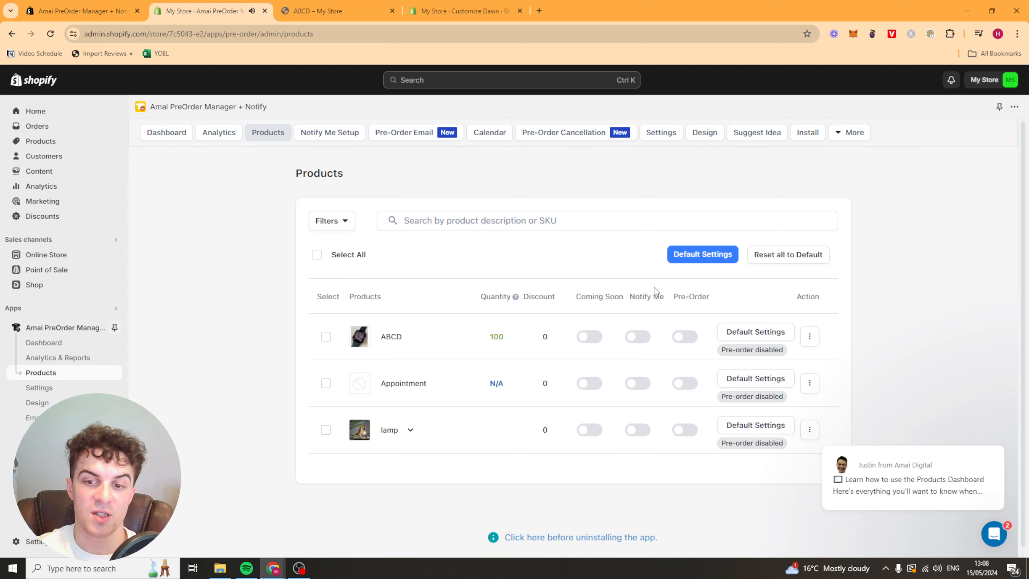
pyautogui.click(326, 337)
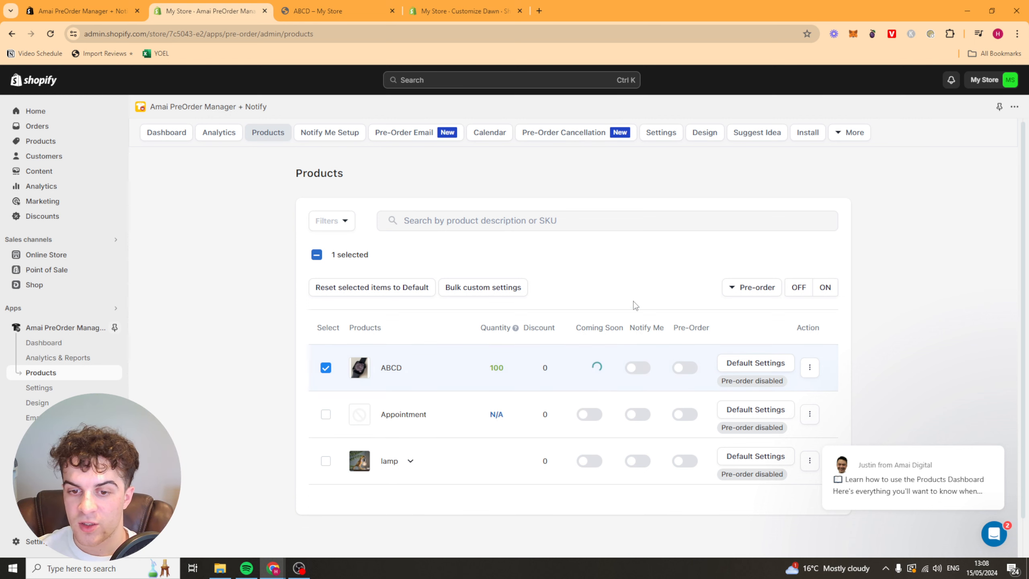
# - Try to turn on Notify Me for the ABCD product, read the sender email requirement, and dismiss the notice
pyautogui.click(637, 337)
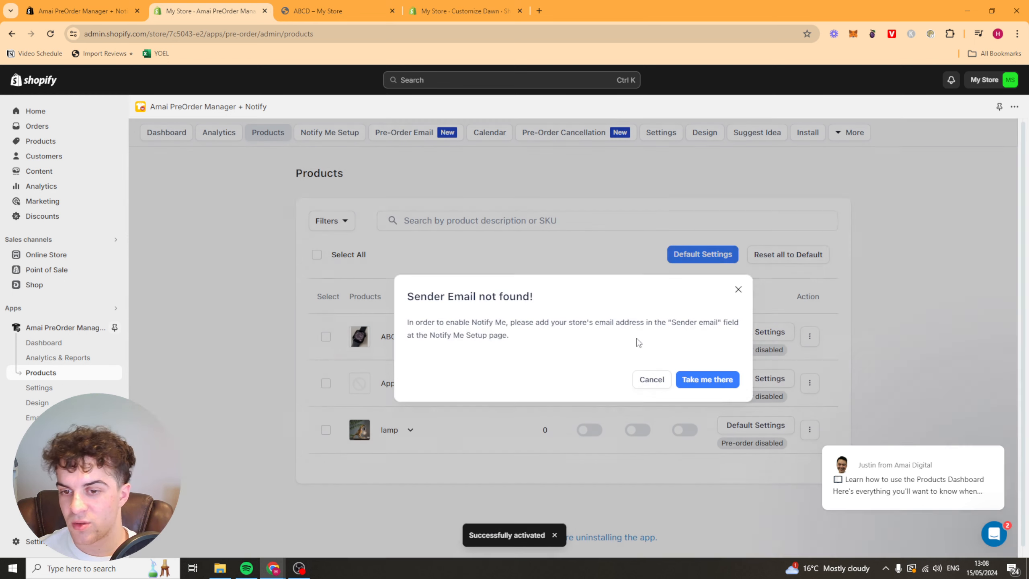
pyautogui.click(738, 290)
pyautogui.moveTo(631, 297); pyautogui.dragTo(665, 296)
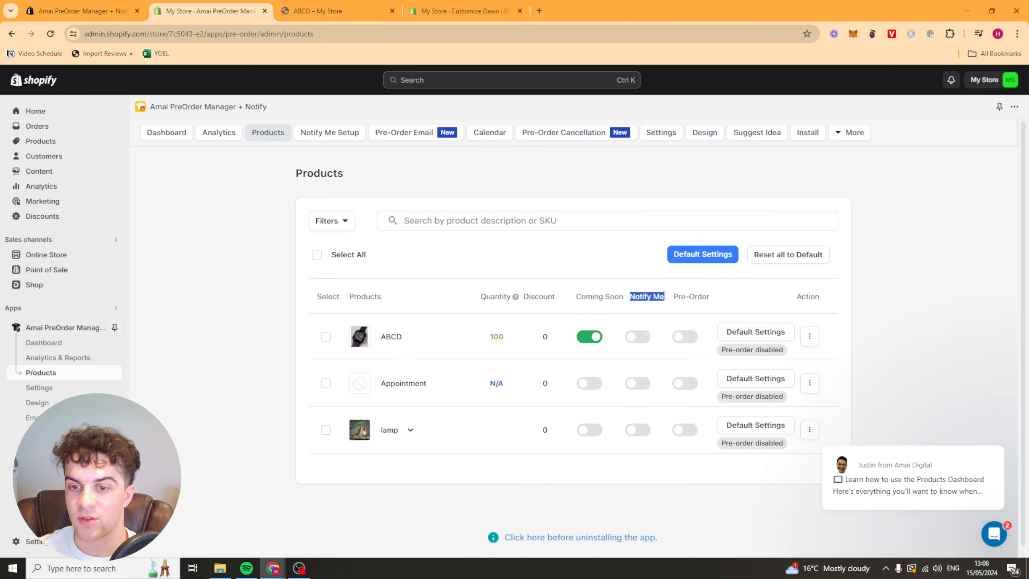
pyautogui.tripleClick(664, 296)
pyautogui.click(638, 337)
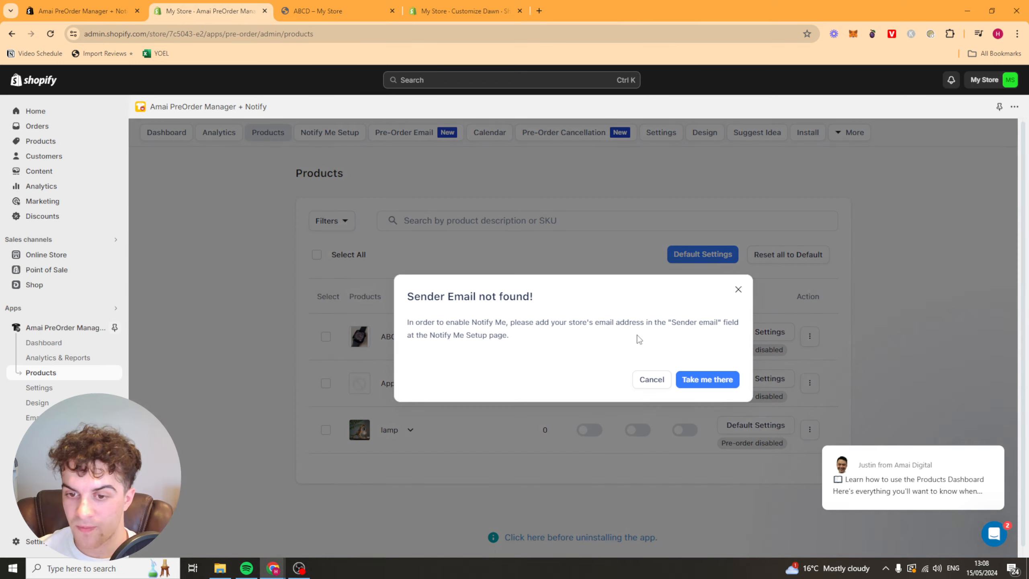
pyautogui.moveTo(457, 322); pyautogui.dragTo(587, 323)
pyautogui.tripleClick(590, 322)
pyautogui.click(580, 310)
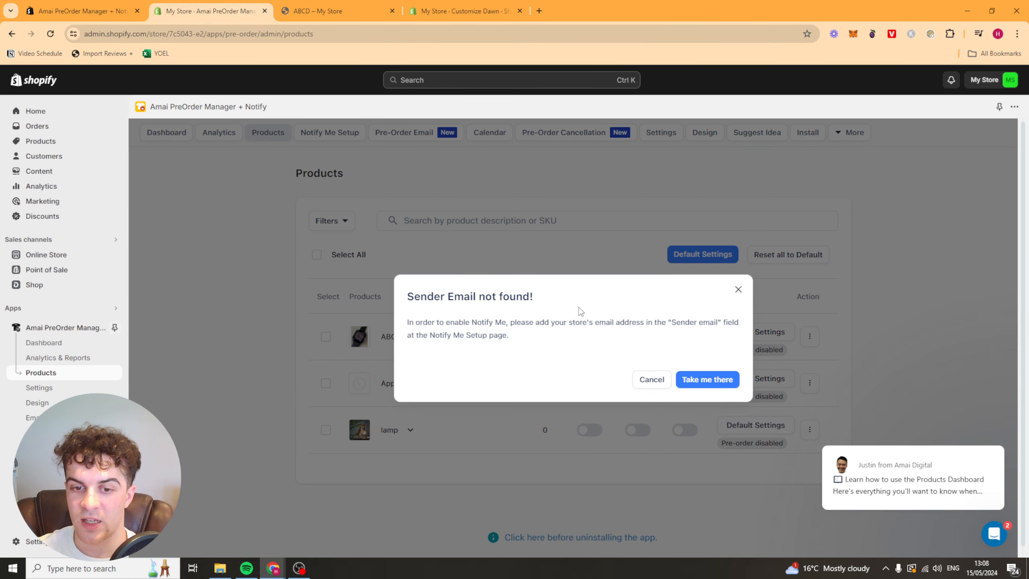
pyautogui.click(737, 289)
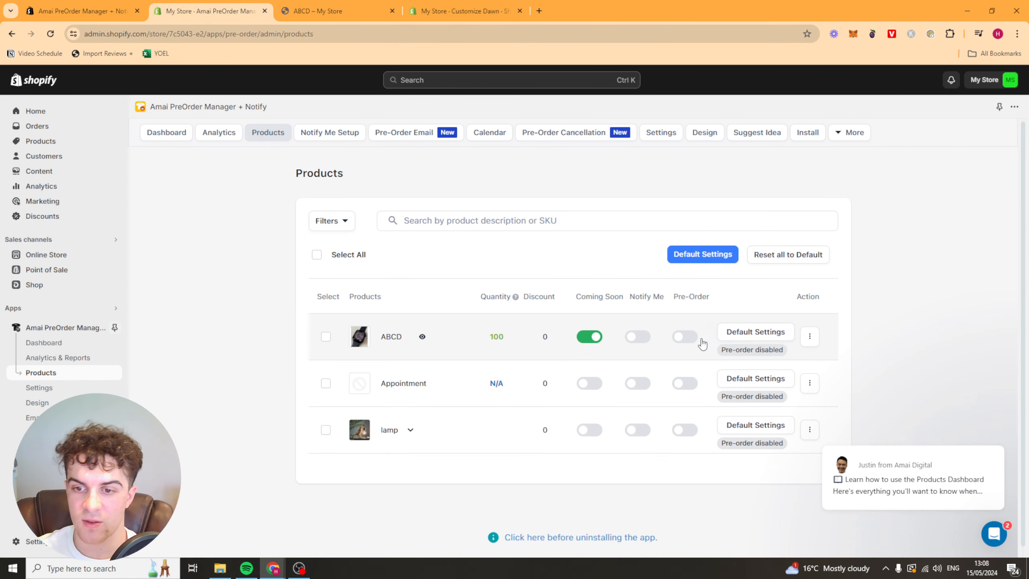
# - Turn on Pre-Order for the ABCD product and open that product's settings
pyautogui.click(685, 336)
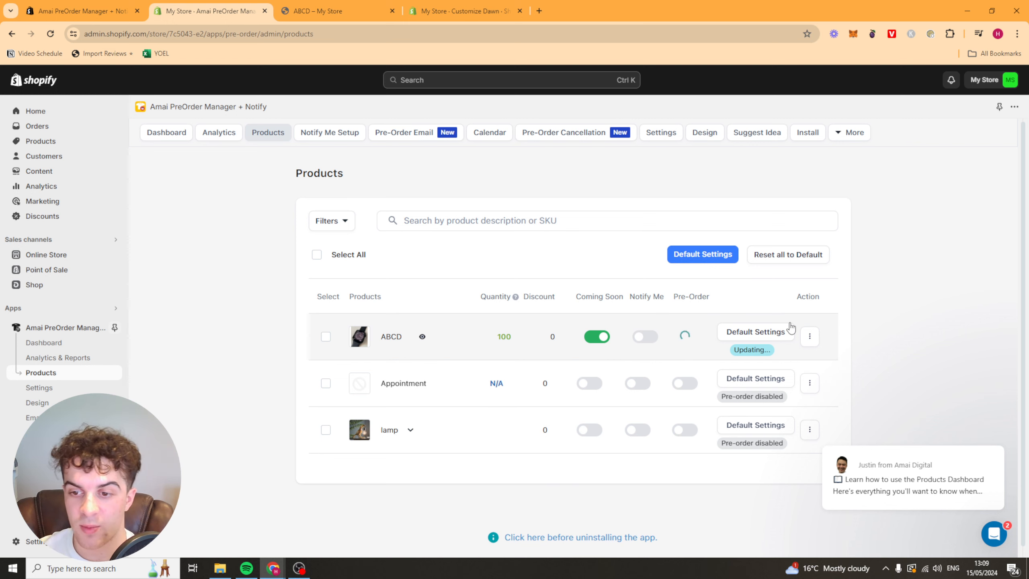
pyautogui.click(808, 336)
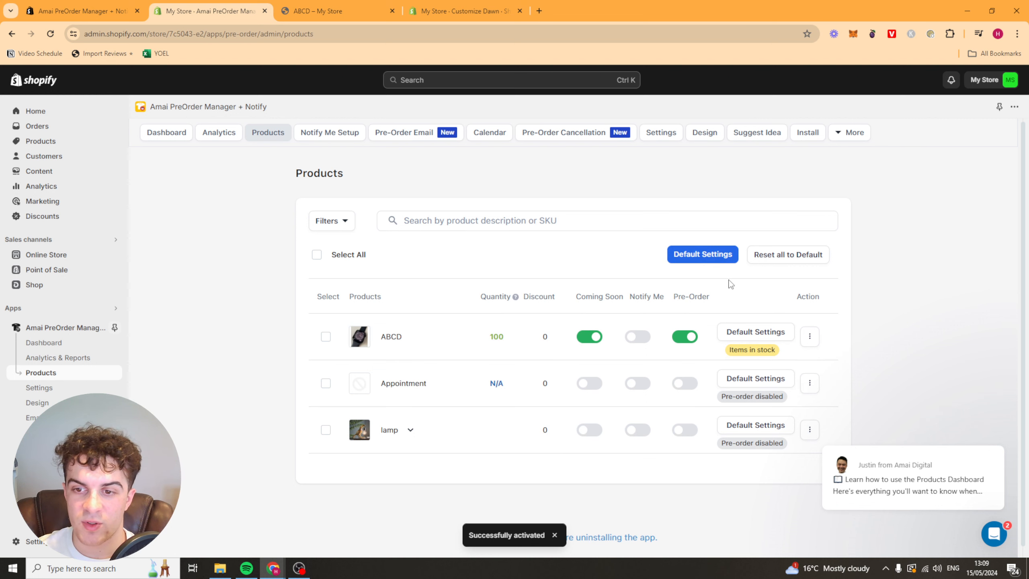
pyautogui.click(765, 335)
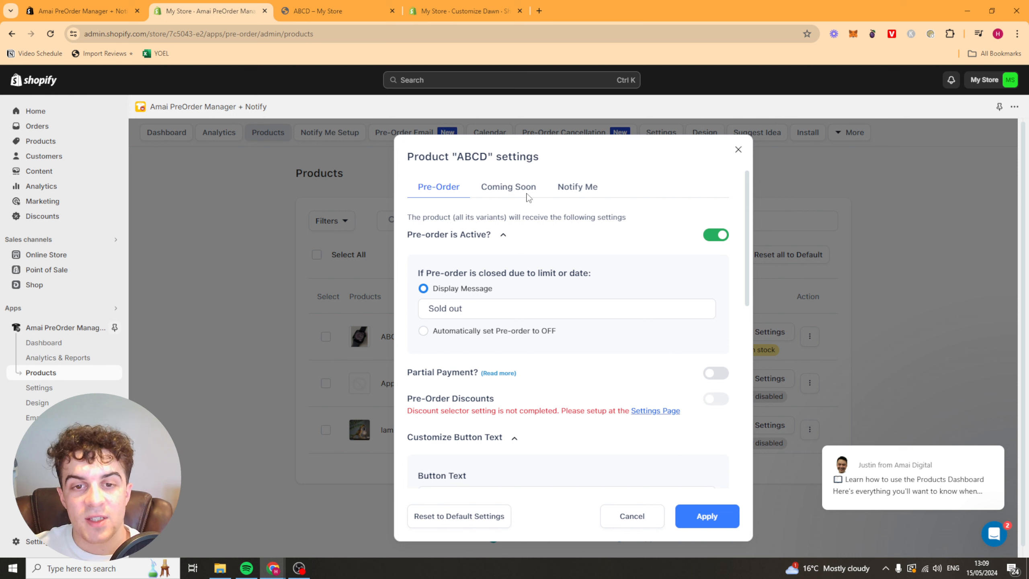
# - Examine the pre-order activation options in the ABCD settings, including what happens when pre-order closes due to limit or date
pyautogui.moveTo(440, 157); pyautogui.dragTo(527, 157)
pyautogui.doubleClick(528, 158)
pyautogui.click(585, 227)
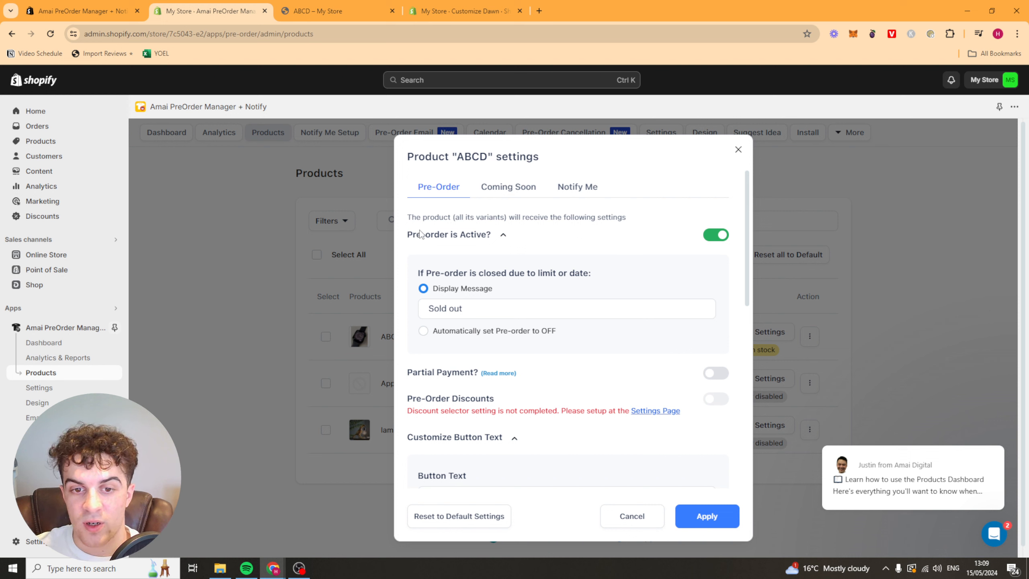
pyautogui.moveTo(434, 234); pyautogui.dragTo(602, 269)
pyautogui.moveTo(426, 274); pyautogui.dragTo(619, 263)
pyautogui.click(543, 284)
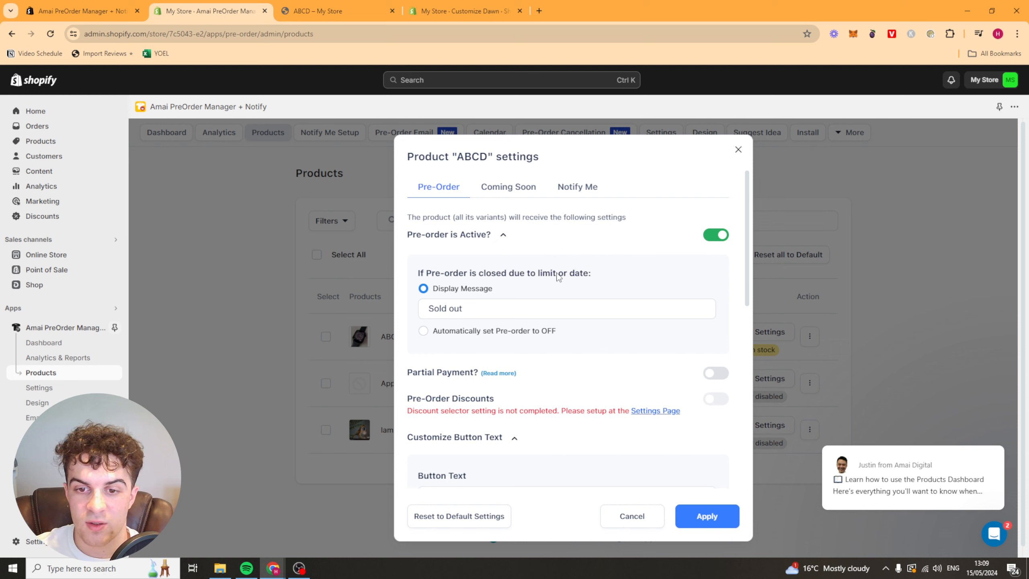
pyautogui.scroll(-3, 466, 312)
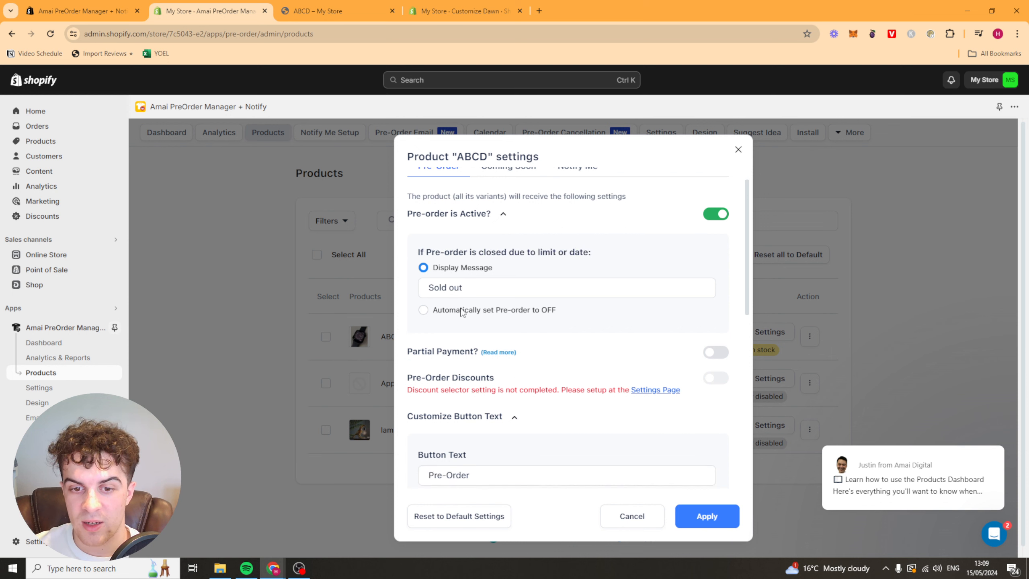
pyautogui.scroll(1, 567, 304)
pyautogui.scroll(-1, 679, 295)
# - Switch on Partial Payment for ABCD, examine its deposit, due date and cart label options, and switch it off again
pyautogui.click(715, 266)
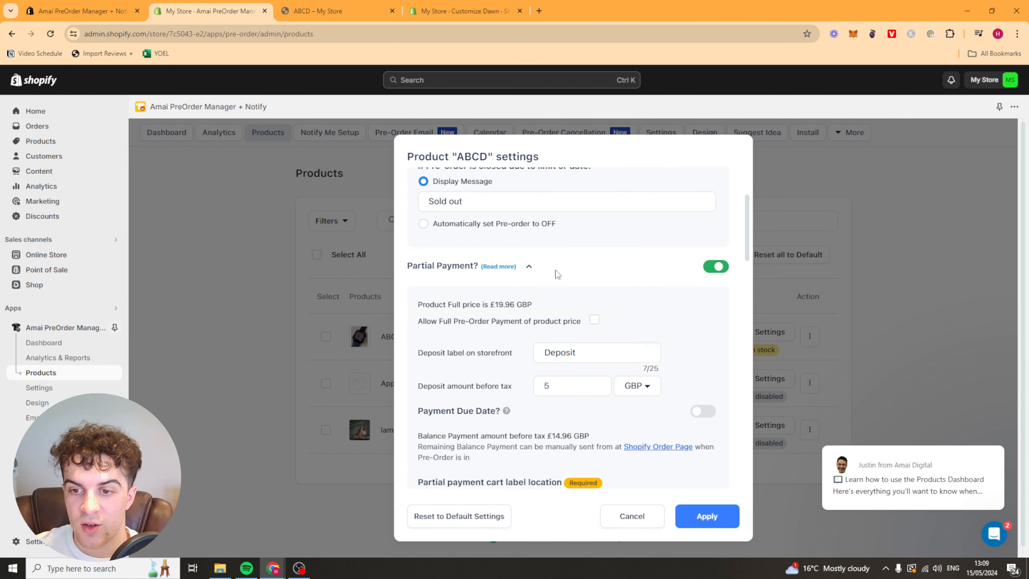
pyautogui.click(714, 268)
pyautogui.click(715, 266)
pyautogui.scroll(-5, 524, 308)
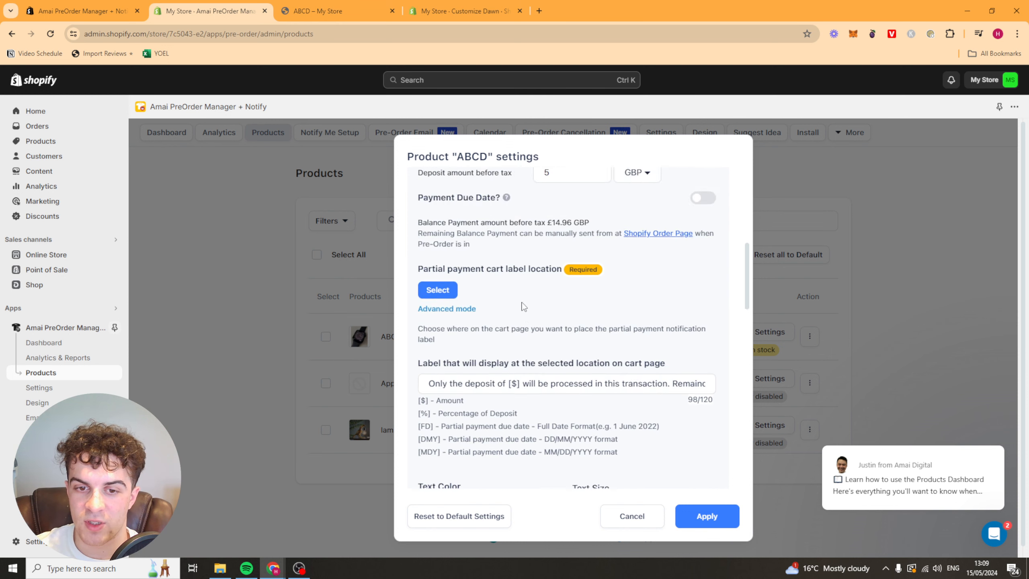
pyautogui.scroll(4, 588, 320)
pyautogui.scroll(-6, 584, 359)
pyautogui.scroll(6, 584, 359)
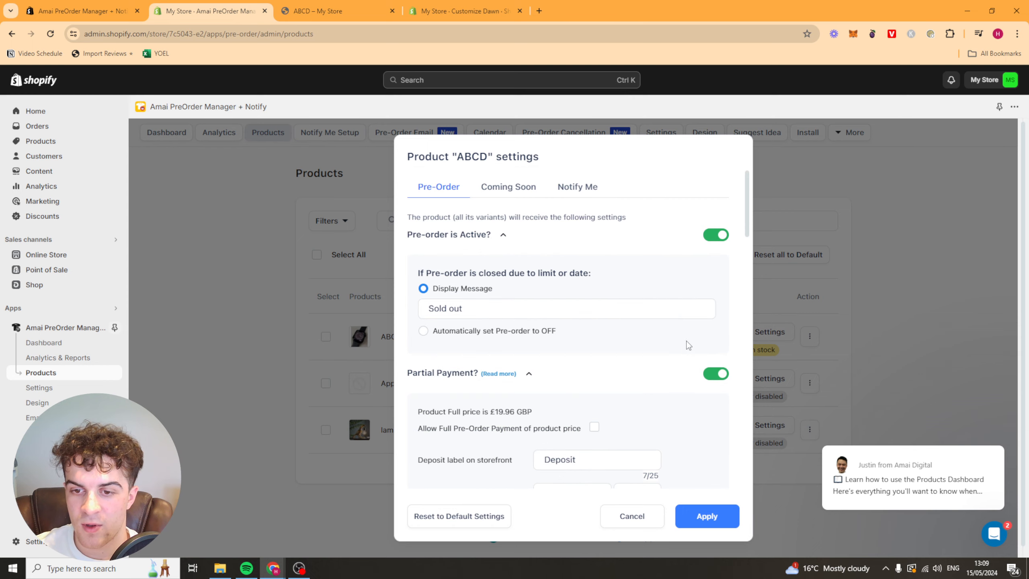
pyautogui.scroll(-4, 612, 357)
pyautogui.scroll(-1, 600, 361)
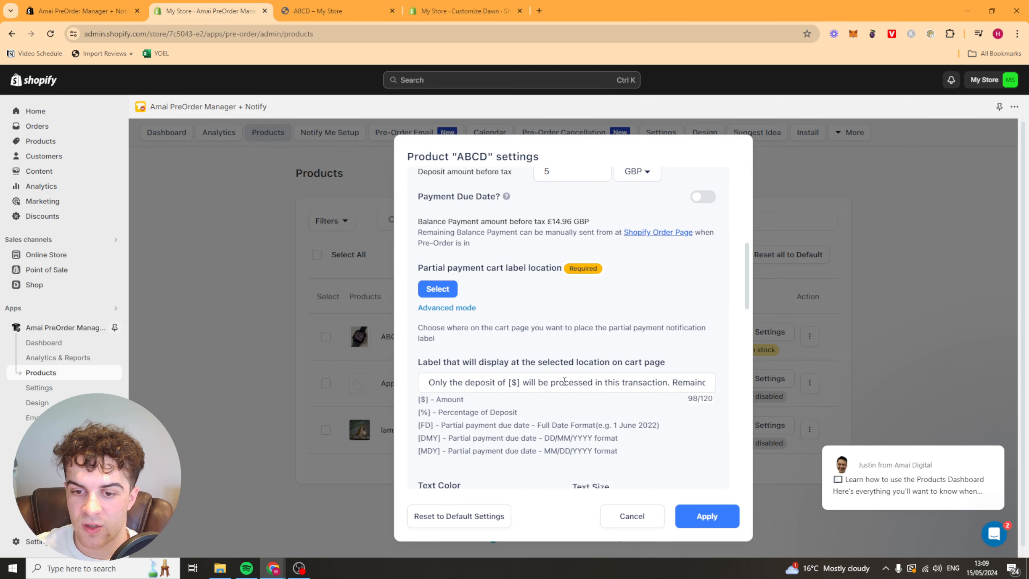
pyautogui.scroll(-3, 565, 381)
pyautogui.scroll(3, 573, 300)
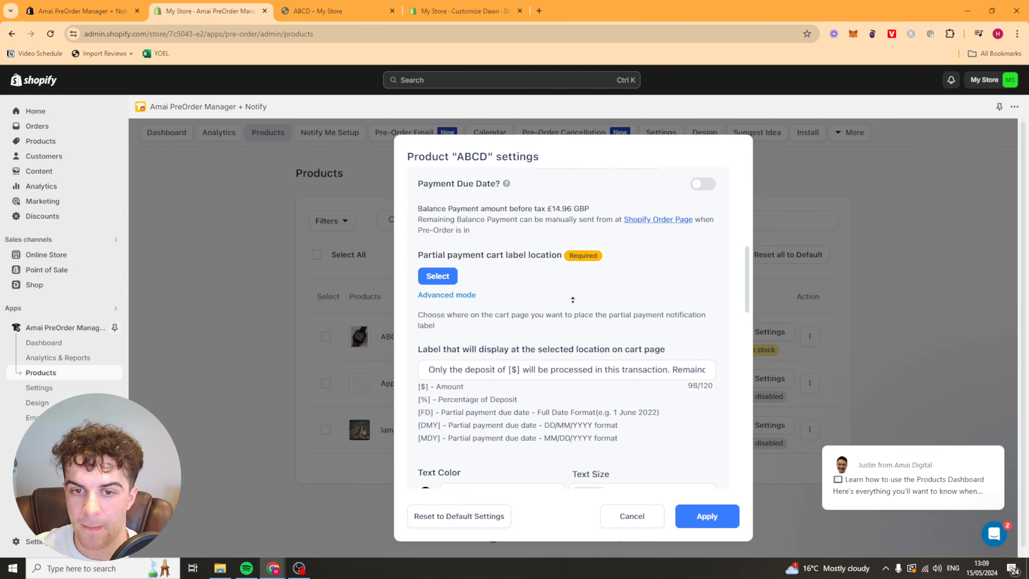
pyautogui.scroll(3, 572, 299)
pyautogui.click(712, 194)
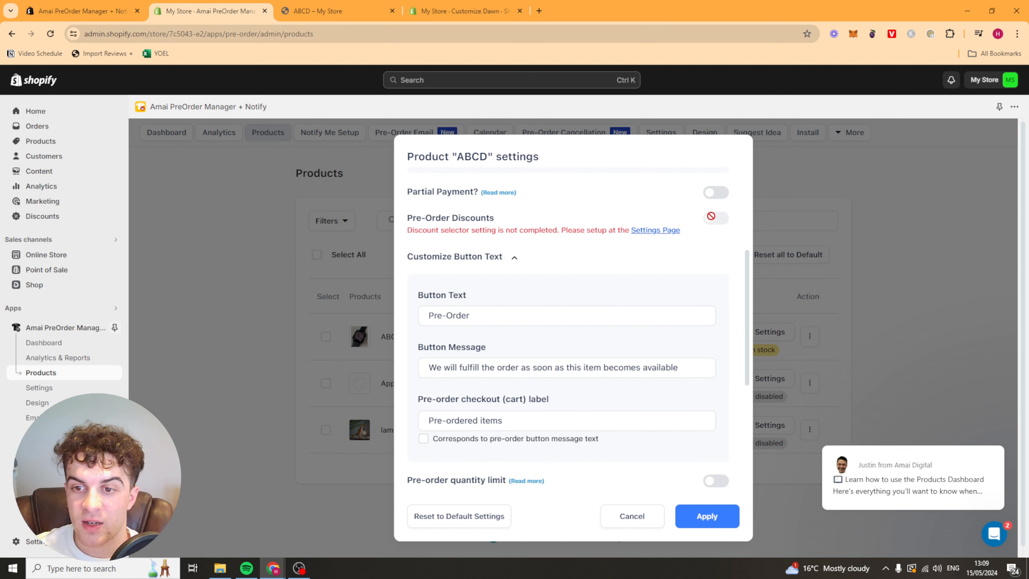
# - Examine the Pre-Order Discounts notice and the button text, button message and checkout label fields without changing them
pyautogui.moveTo(414, 234); pyautogui.dragTo(527, 232)
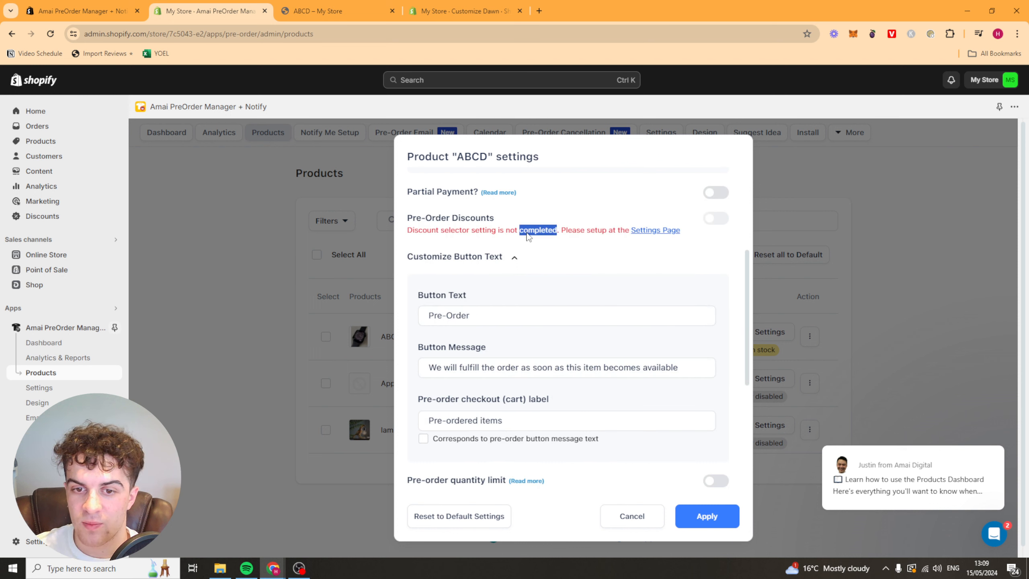
pyautogui.tripleClick(528, 232)
pyautogui.click(575, 245)
pyautogui.scroll(-3, 517, 256)
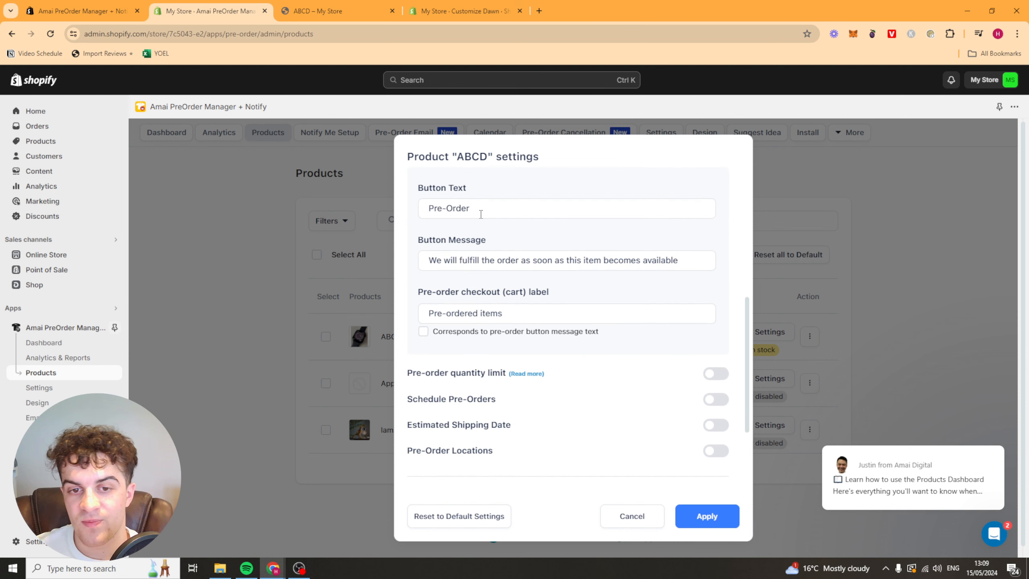
pyautogui.doubleClick(528, 219)
pyautogui.click(553, 259)
pyautogui.click(620, 313)
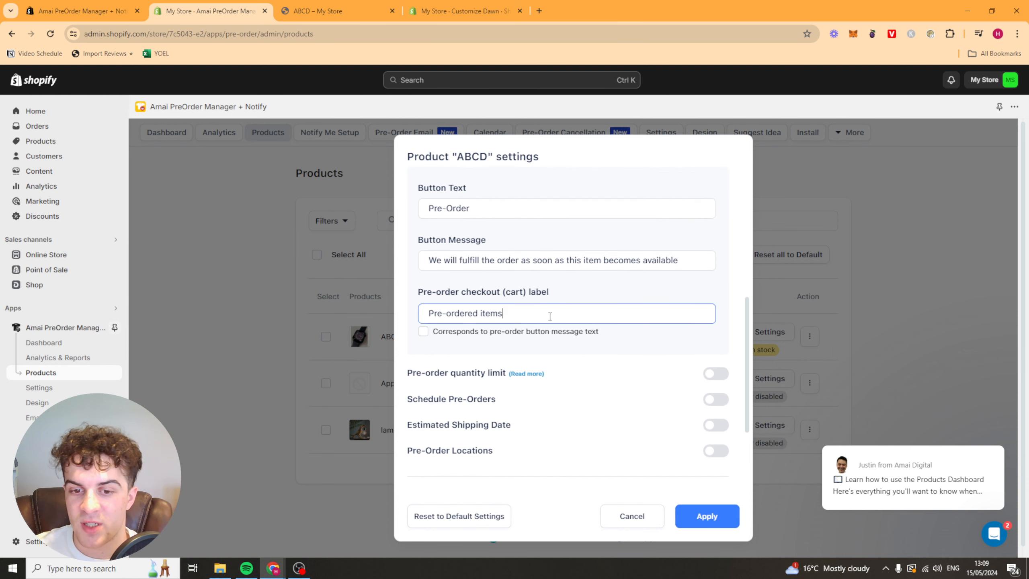
pyautogui.tripleClick(622, 314)
pyautogui.click(622, 314)
# - Turn on the pre-order quantity limit for the ABCD product and review its item limit and quantity label options
pyautogui.click(714, 375)
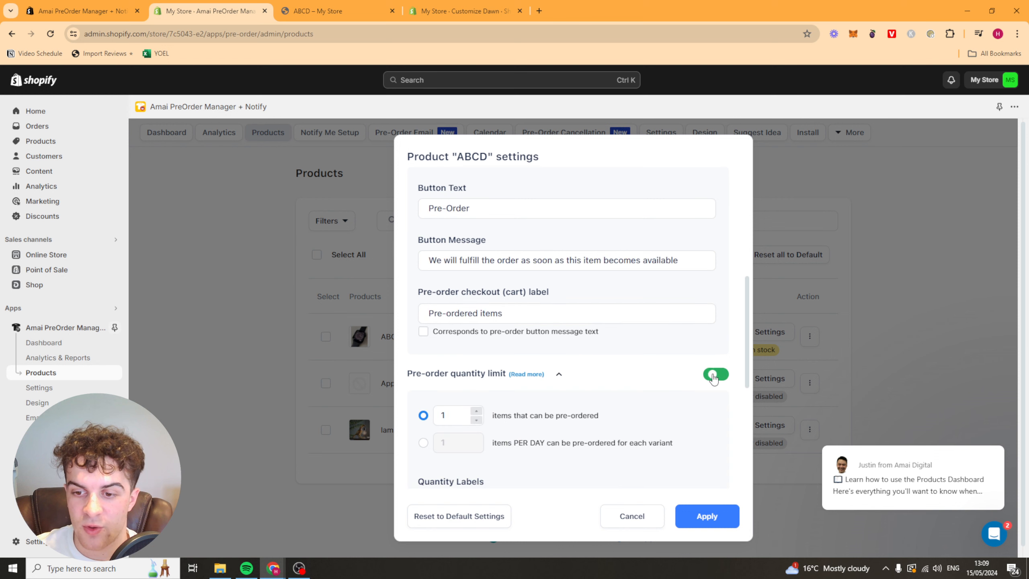
pyautogui.doubleClick(713, 376)
pyautogui.scroll(-4, 673, 378)
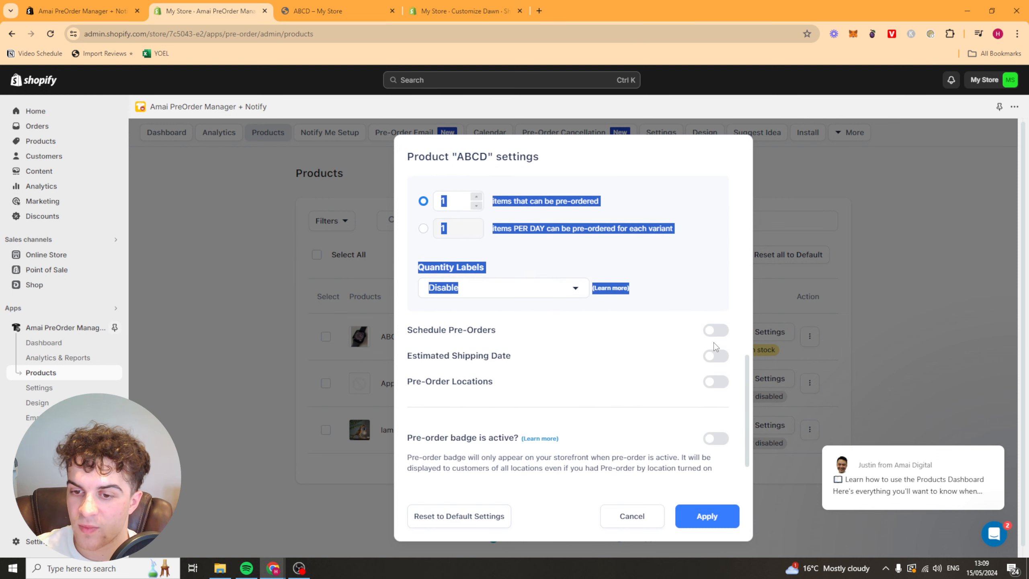
# - Switch on Schedule Pre-Orders, Estimated Shipping Date and Pre-Order Locations for the ABCD product and look over their options
pyautogui.click(714, 333)
pyautogui.scroll(-5, 689, 332)
pyautogui.click(719, 364)
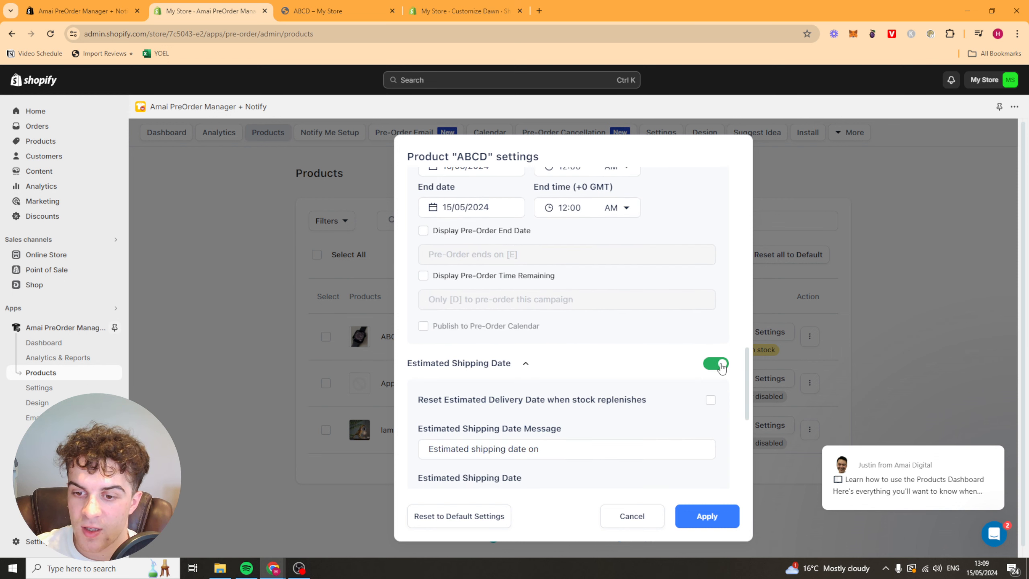
pyautogui.scroll(-4, 705, 381)
pyautogui.click(715, 434)
pyautogui.scroll(-4, 685, 403)
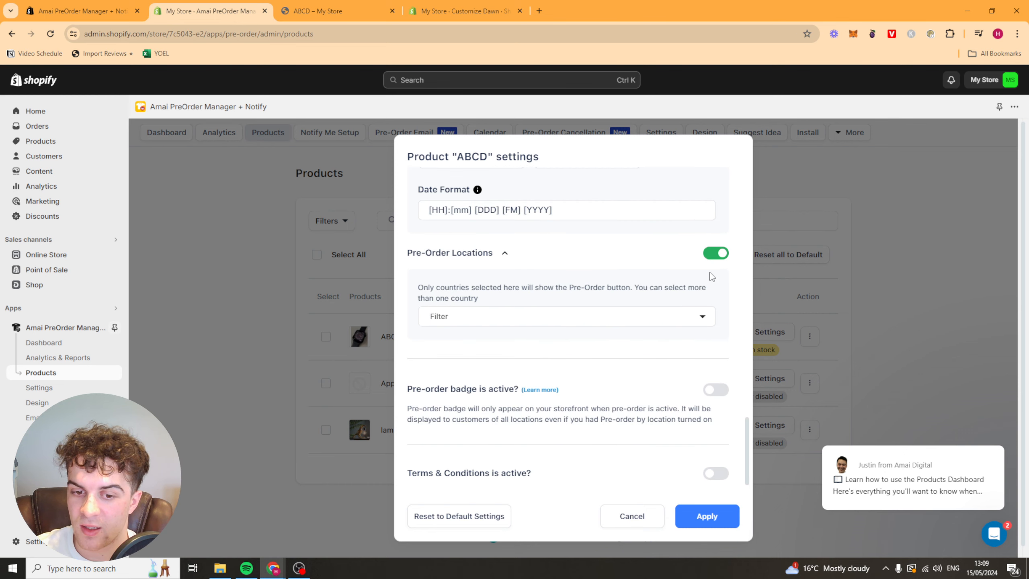
# - Activate the pre-order badge for ABCD, preview the different ribbon styles and select the first one
pyautogui.click(720, 390)
pyautogui.scroll(-5, 528, 373)
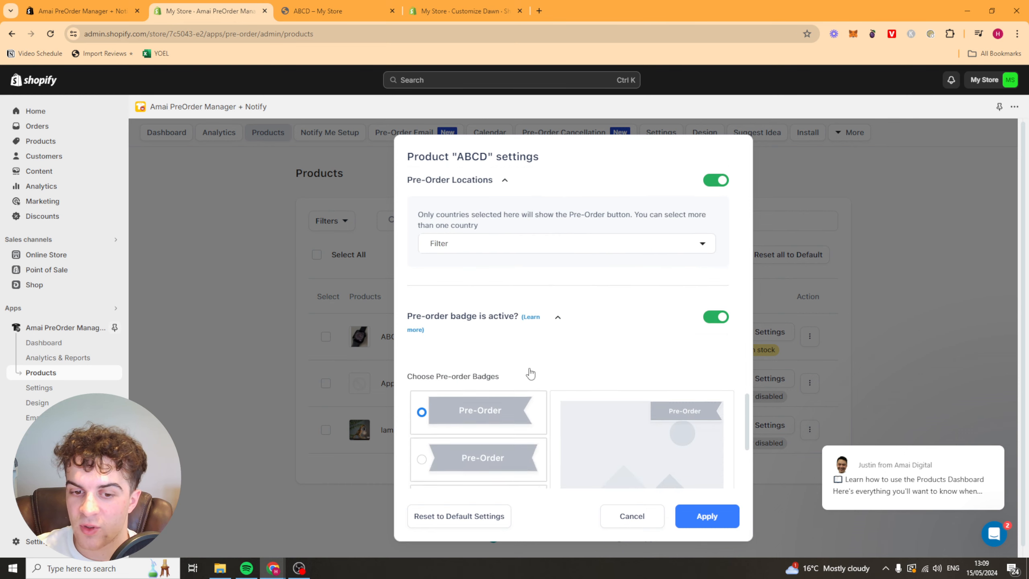
pyautogui.click(462, 278)
pyautogui.click(474, 333)
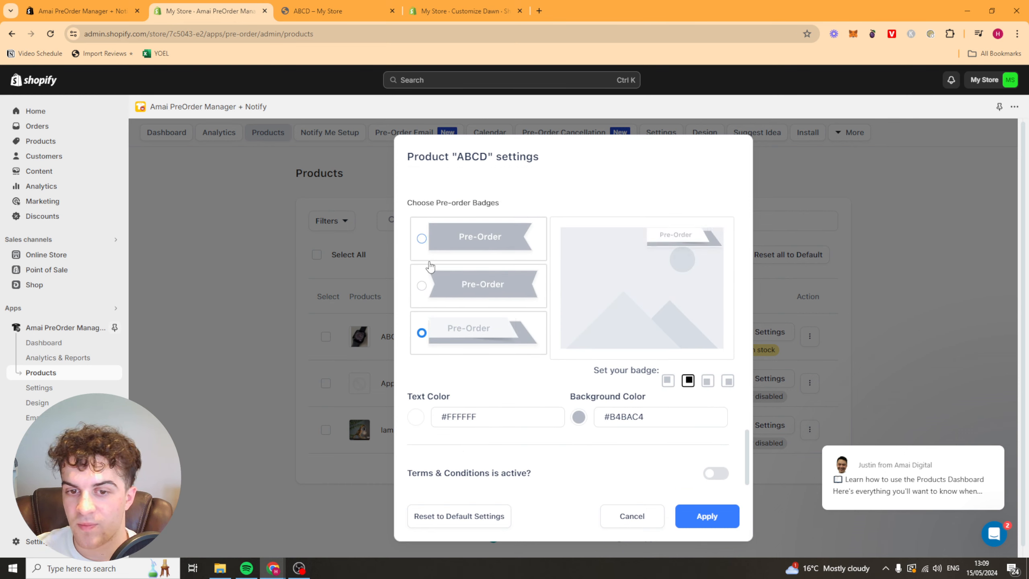
pyautogui.click(479, 296)
pyautogui.click(482, 245)
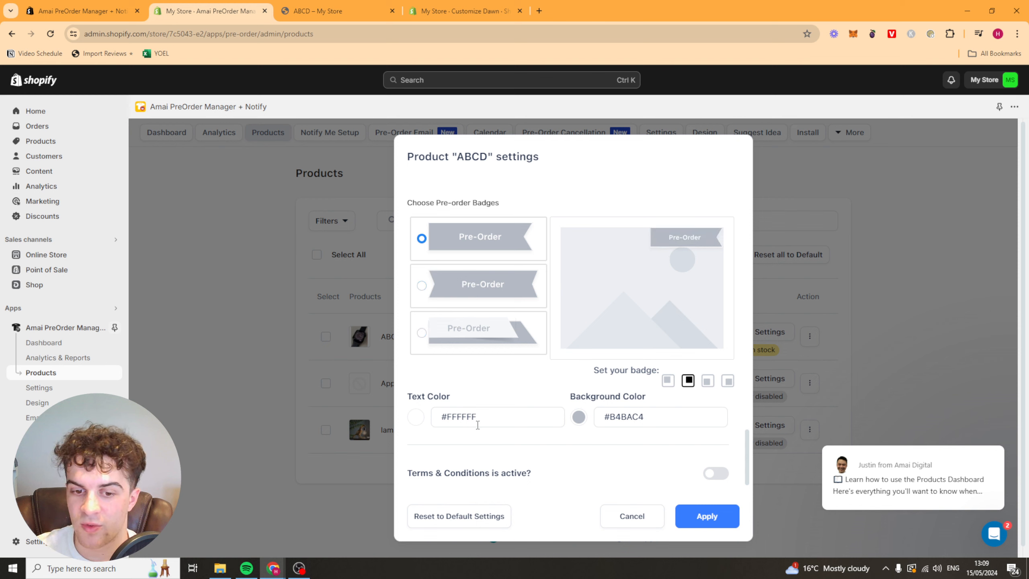
# - Set the badge's background color to #00D0FF and place the badge in the upper-left corner of the product image
pyautogui.click(578, 418)
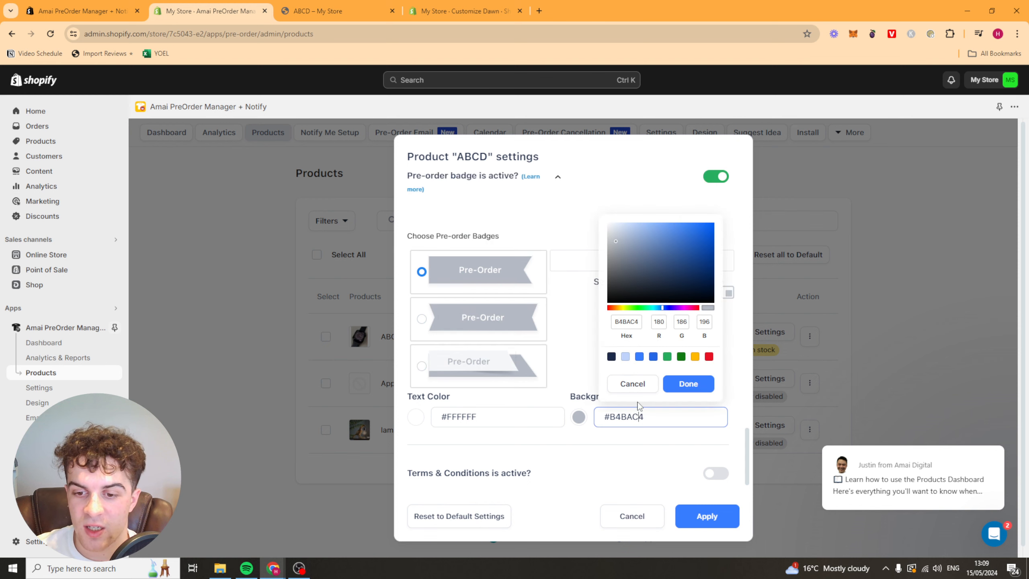
pyautogui.moveTo(627, 228); pyautogui.dragTo(635, 221)
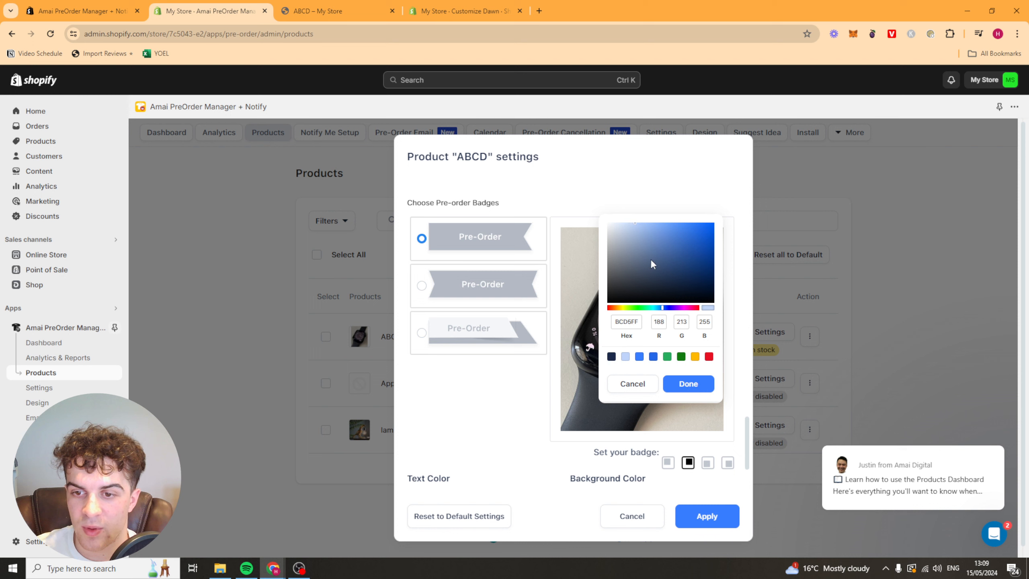
pyautogui.moveTo(659, 308); pyautogui.dragTo(737, 206)
pyautogui.click(697, 195)
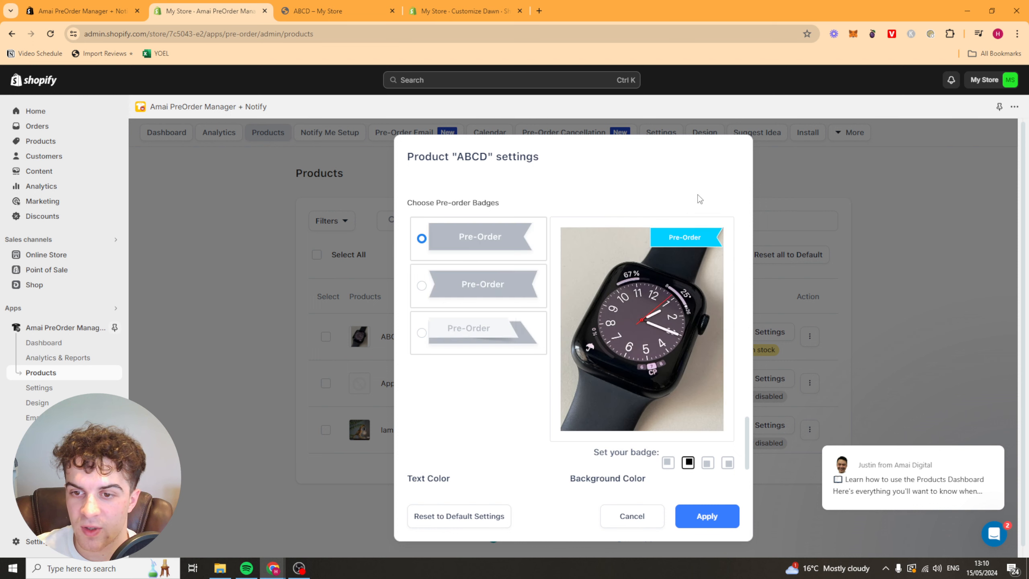
pyautogui.scroll(-2, 658, 383)
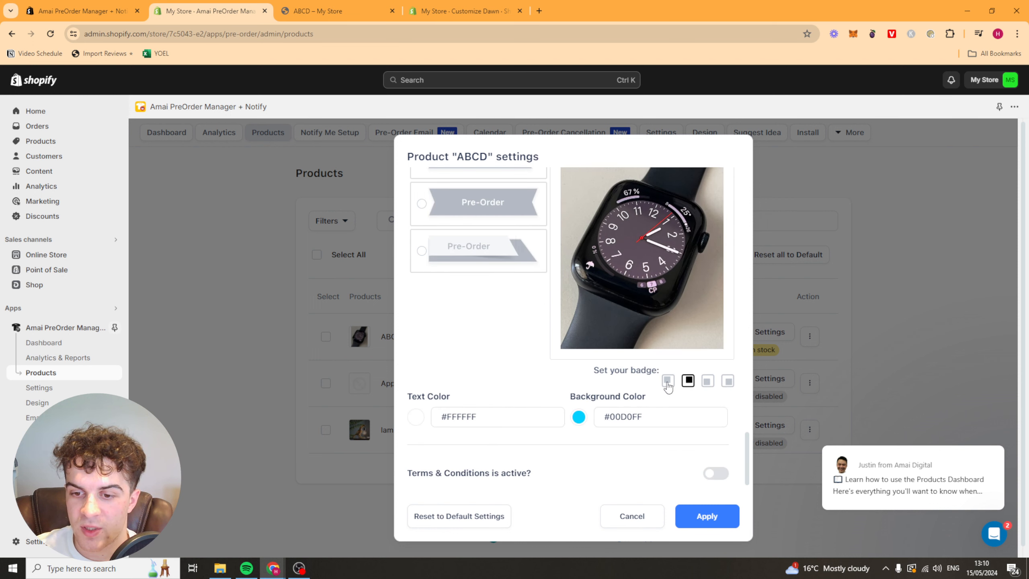
pyautogui.click(667, 381)
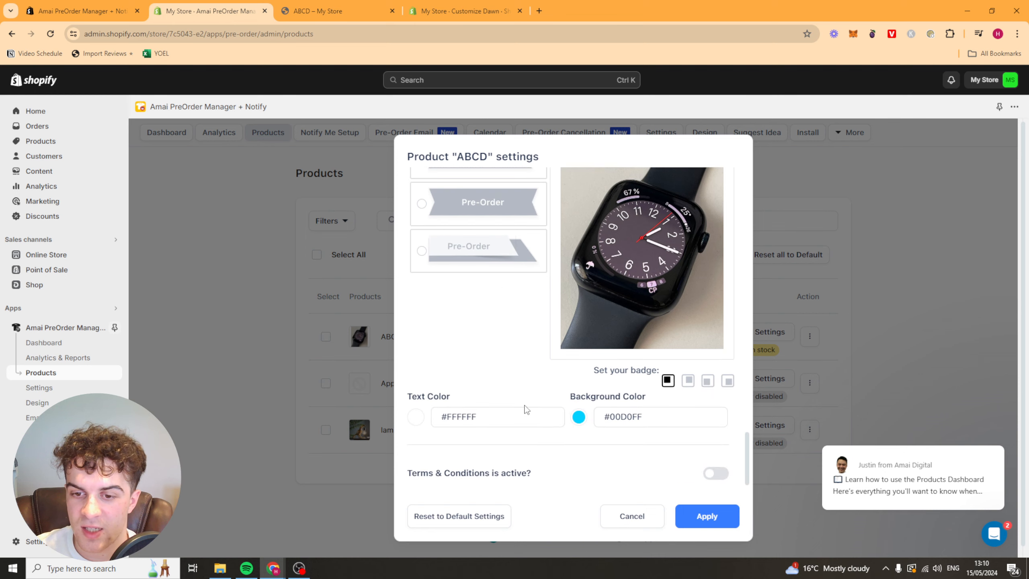
# - Activate Terms & Conditions for ABCD, require customers to agree before purchase, and review the agree and error messages
pyautogui.scroll(-1, 526, 410)
pyautogui.click(716, 473)
pyautogui.scroll(-8, 577, 418)
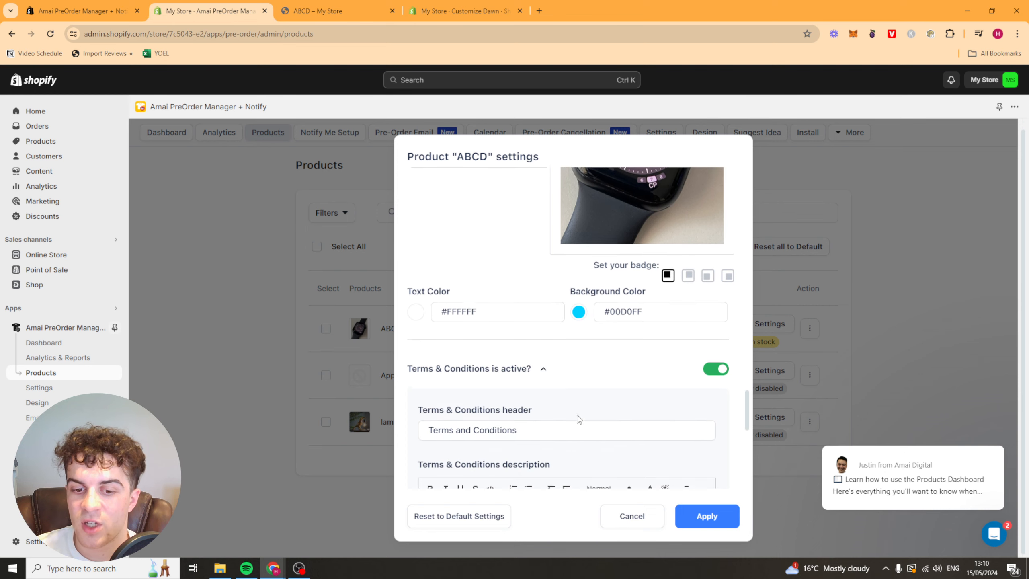
pyautogui.scroll(4, 531, 379)
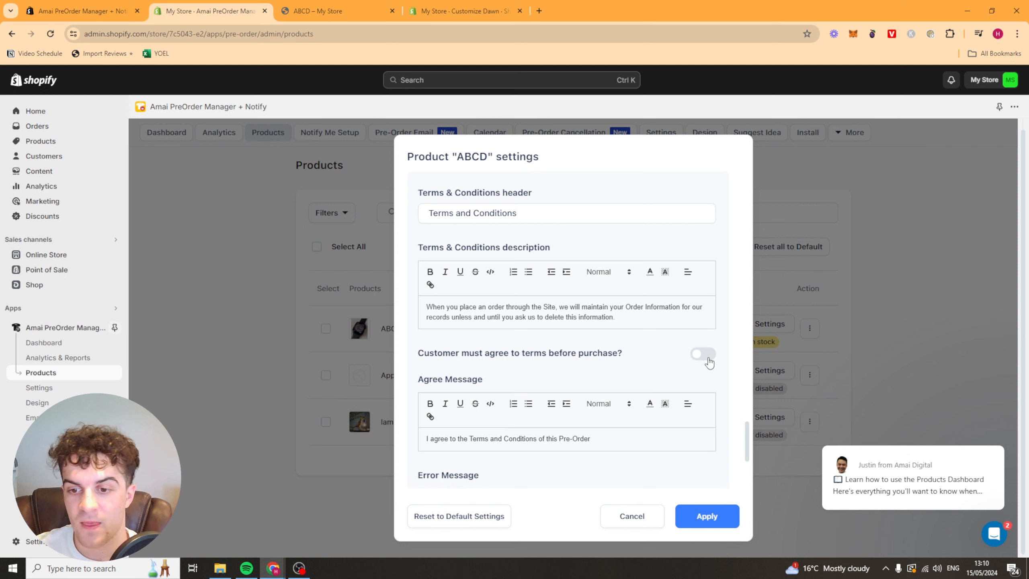
pyautogui.click(705, 354)
pyautogui.scroll(-4, 689, 429)
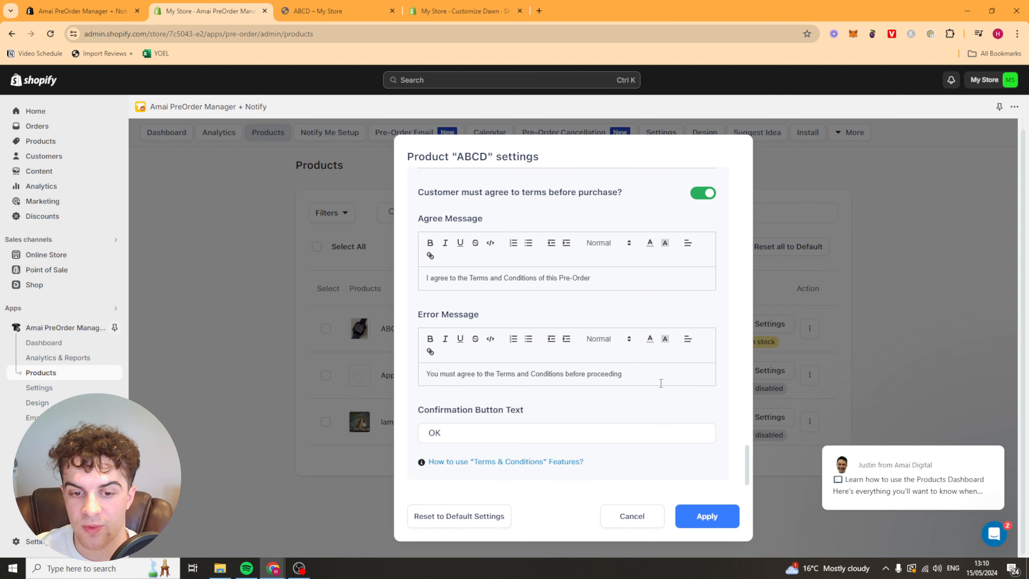
# - Try to apply the ABCD settings, and switch off Schedule Pre-Orders
pyautogui.click(707, 517)
pyautogui.scroll(6, 567, 290)
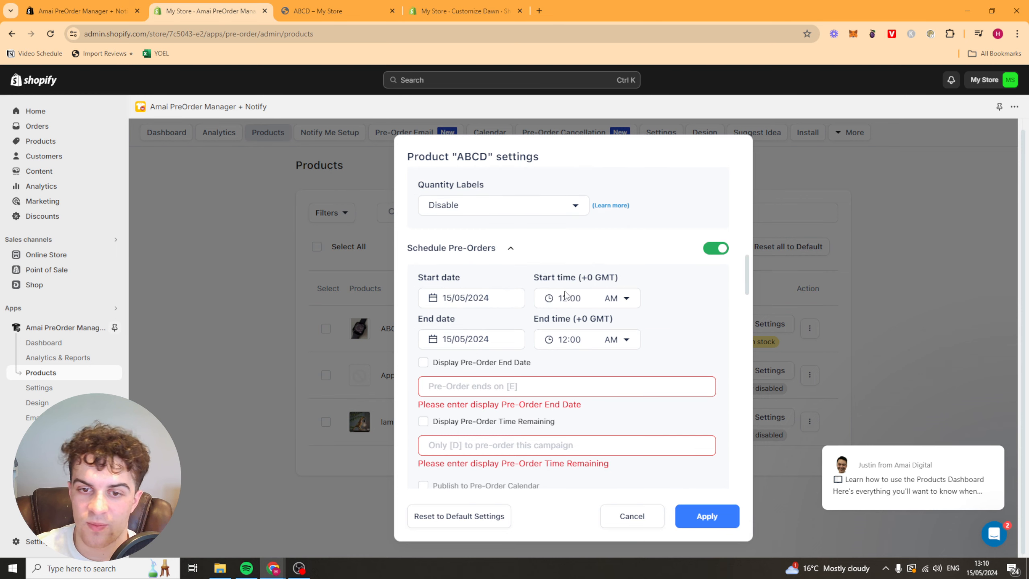
pyautogui.click(719, 248)
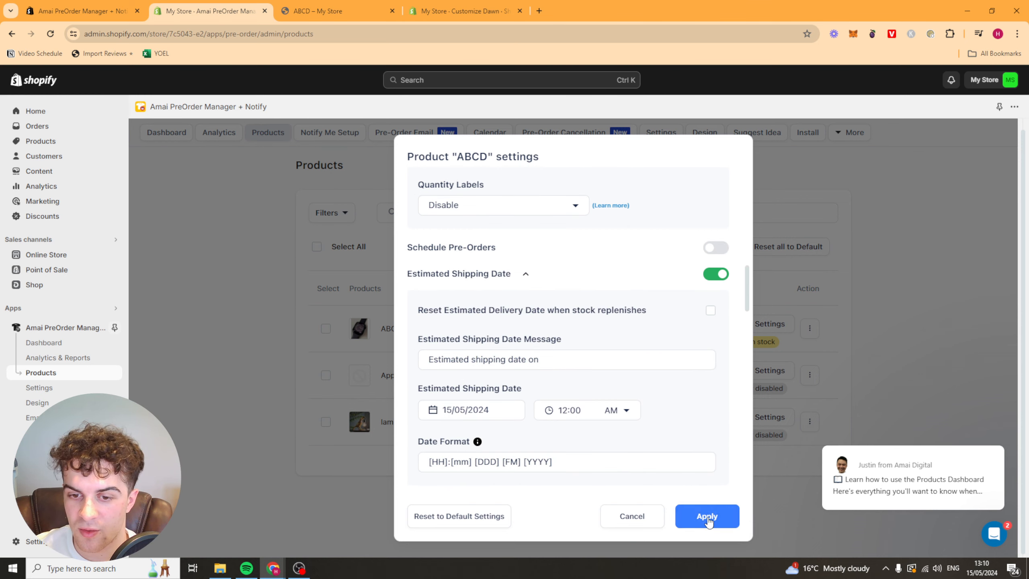
# - Look back through the ABCD settings and close them, discarding the unsaved changes
pyautogui.scroll(10, 695, 446)
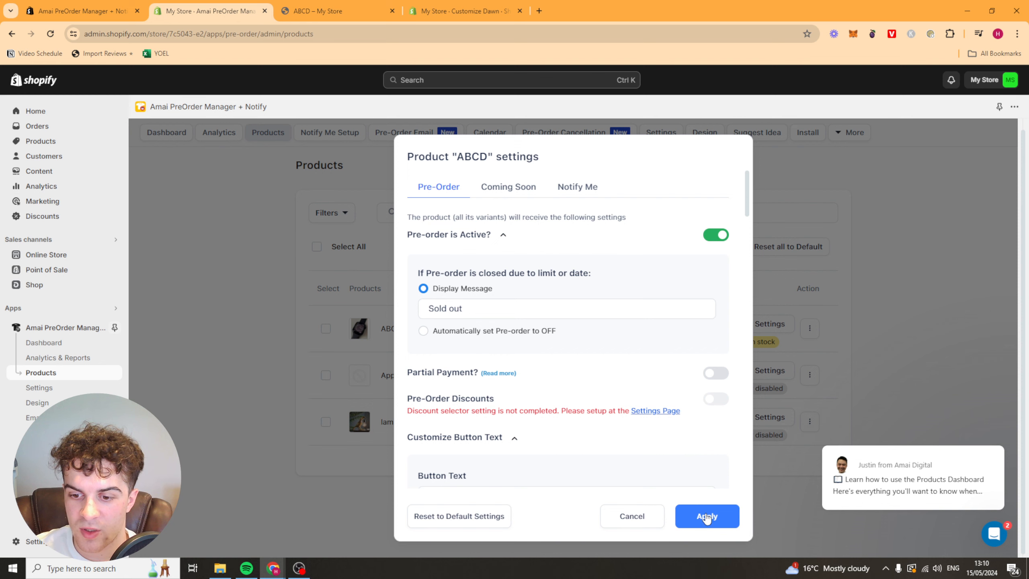
pyautogui.scroll(-20, 696, 399)
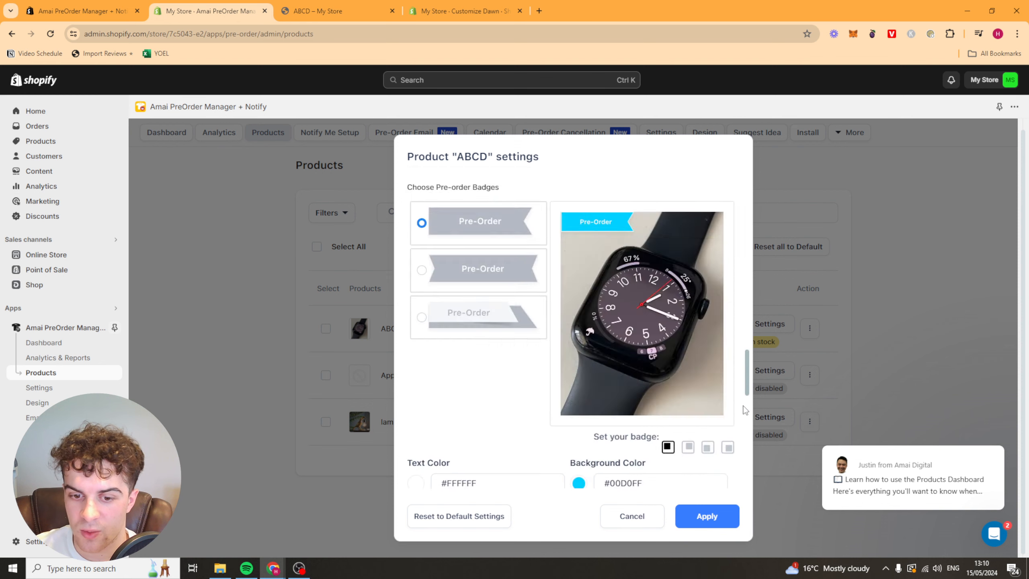
pyautogui.scroll(20, 735, 494)
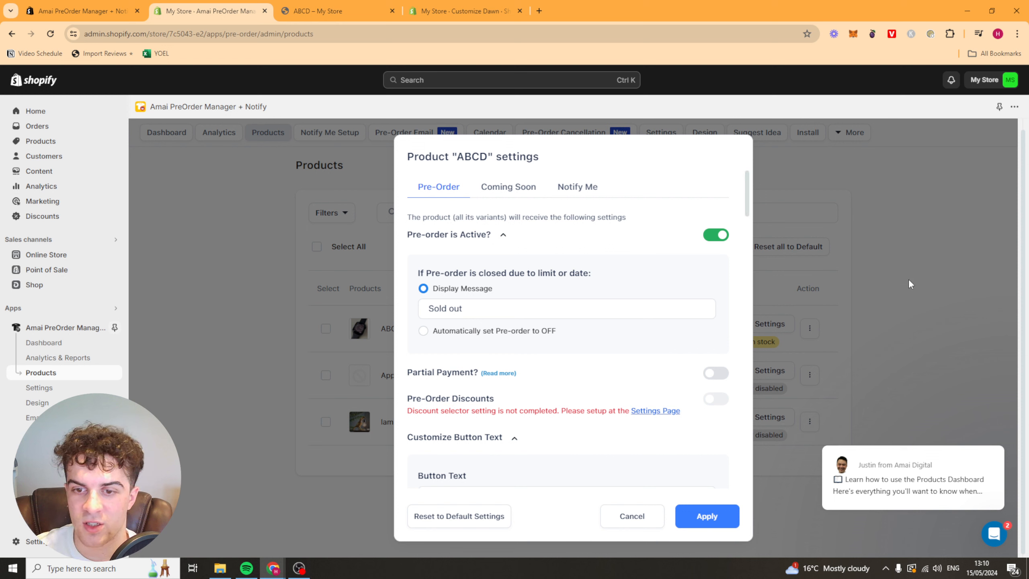
pyautogui.click(642, 517)
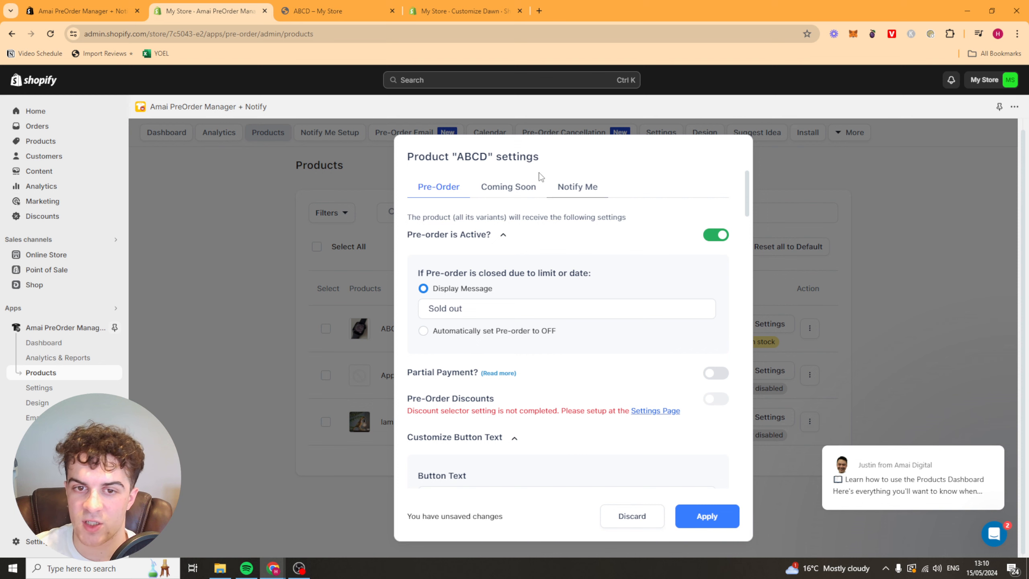
pyautogui.click(635, 526)
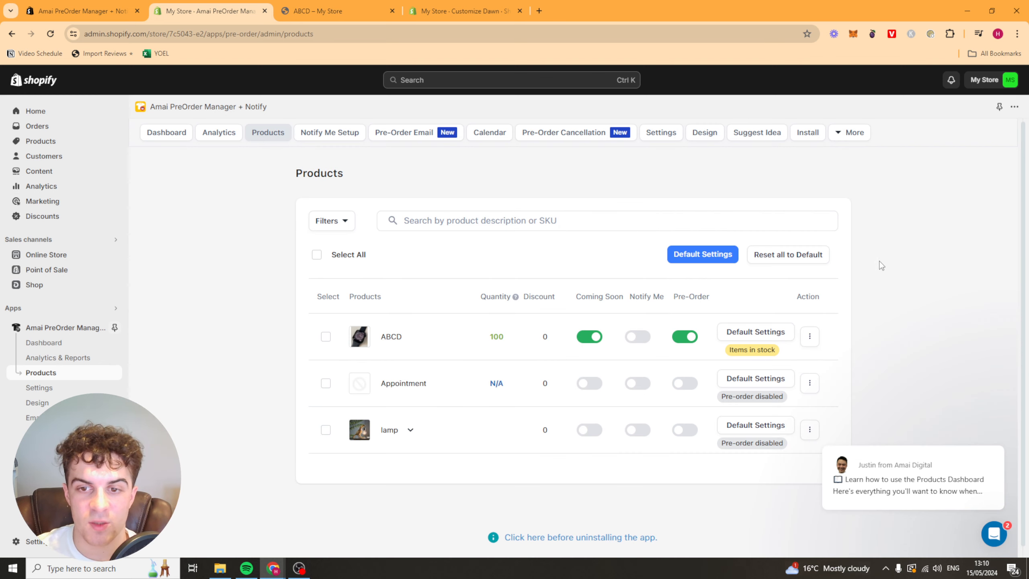
# - Switch to the ABCD storefront preview and examine the Coming Soon button and the rest of the product page
pyautogui.hotkey('ctrl', 'Tab')
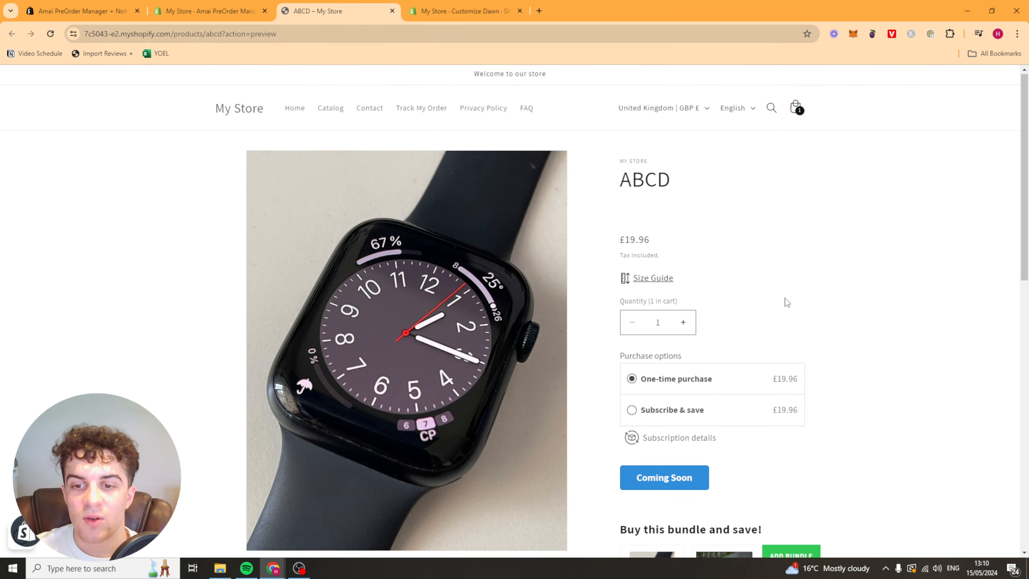
pyautogui.scroll(-5, 880, 336)
pyautogui.scroll(5, 880, 380)
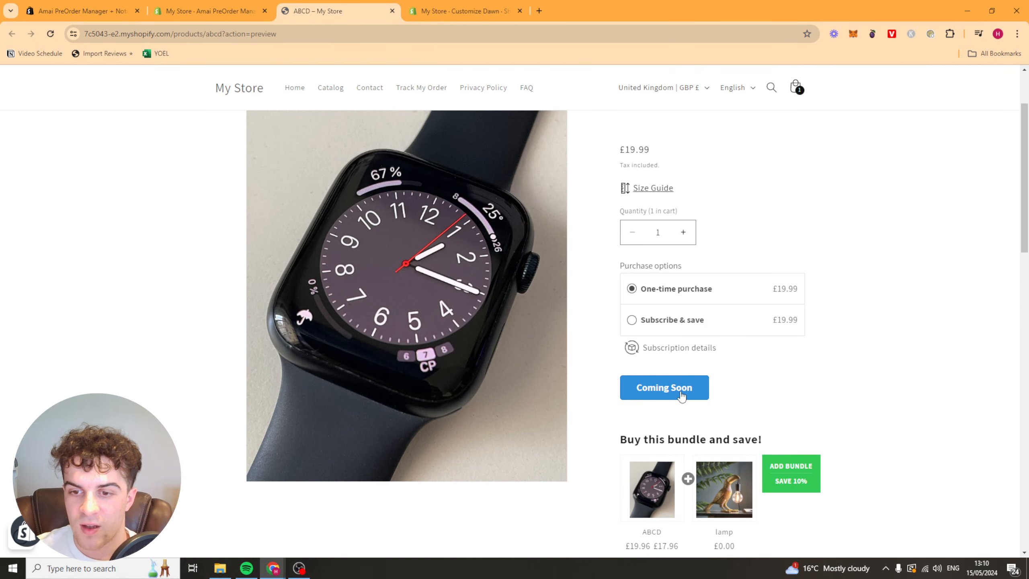
pyautogui.scroll(2, 686, 399)
pyautogui.scroll(-1, 710, 441)
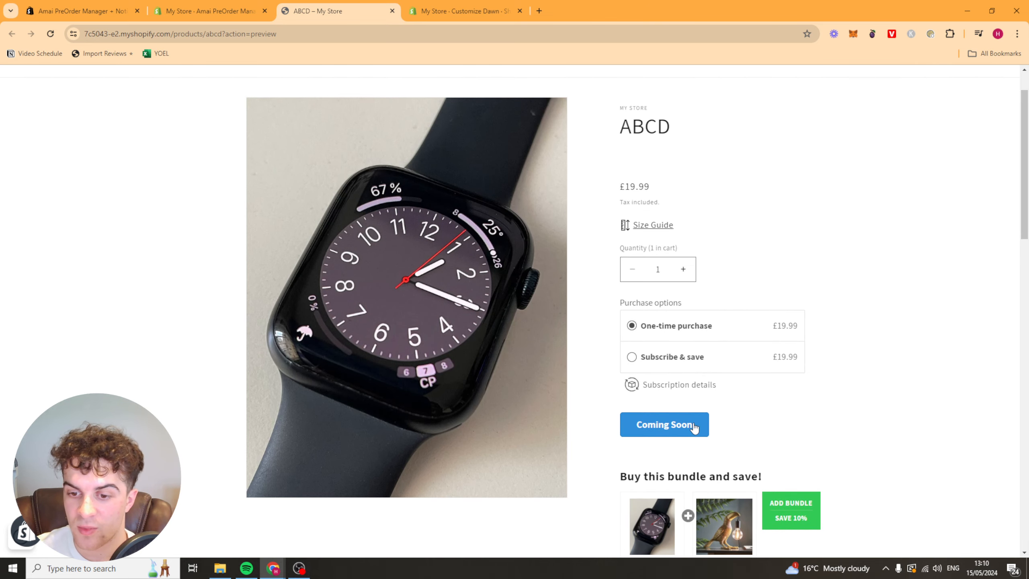
pyautogui.scroll(-4, 778, 421)
pyautogui.scroll(5, 843, 356)
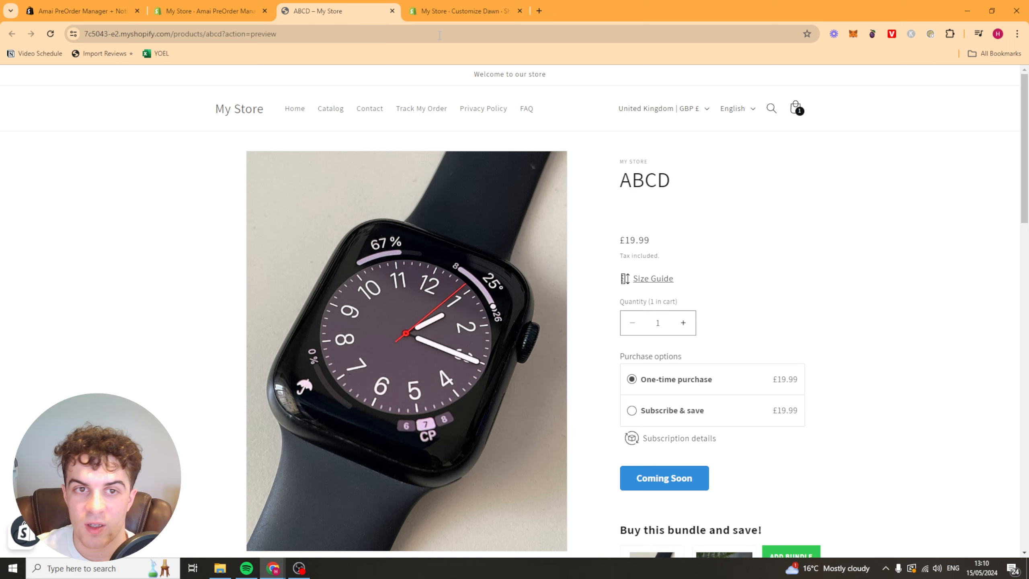
# - Return to the pre-order app, open Notify Me Setup and read the Email Content explanation for out-of-stock product notifications
pyautogui.click(230, 11)
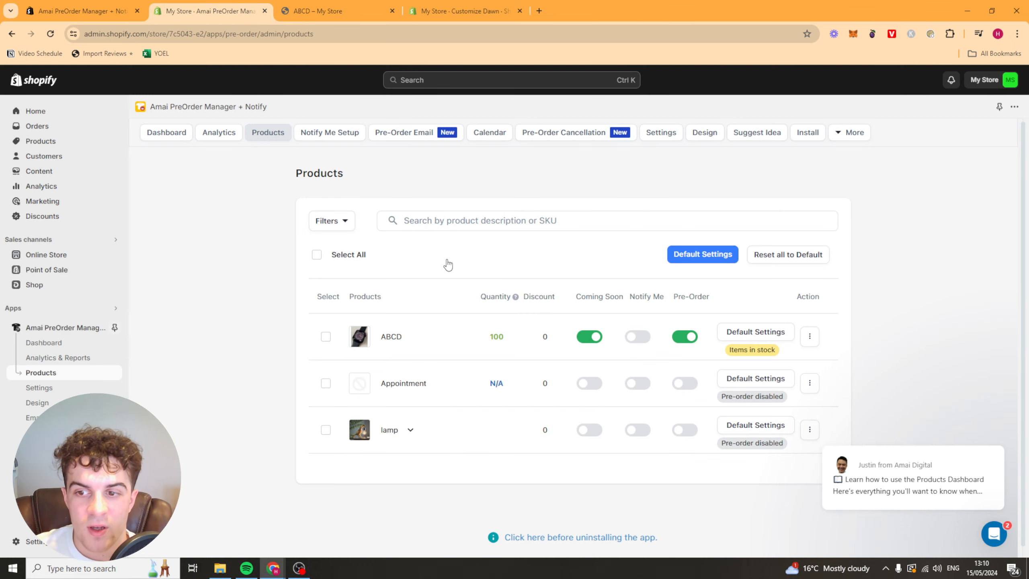
pyautogui.click(336, 140)
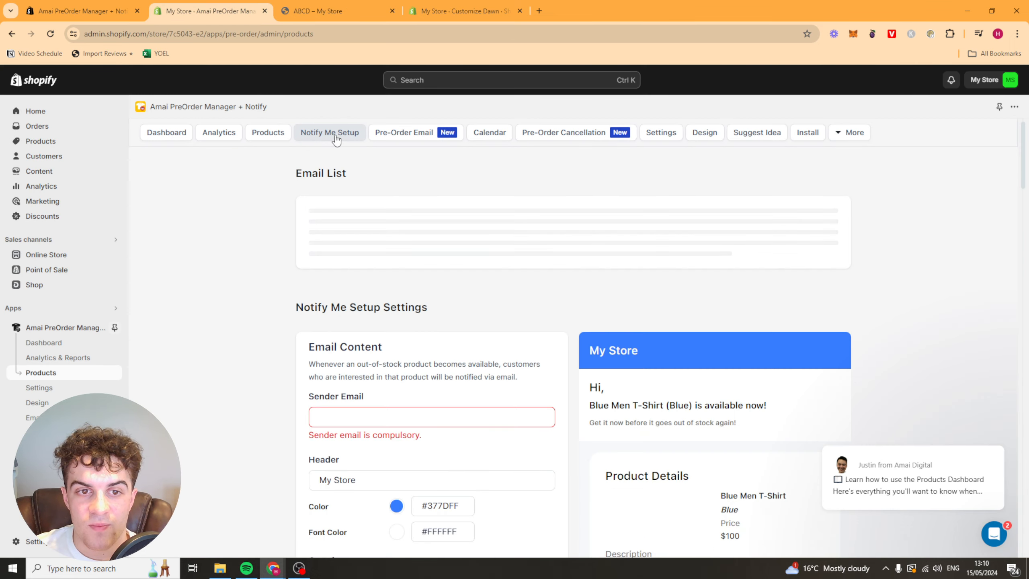
pyautogui.scroll(-1, 558, 279)
pyautogui.moveTo(329, 318); pyautogui.dragTo(445, 318)
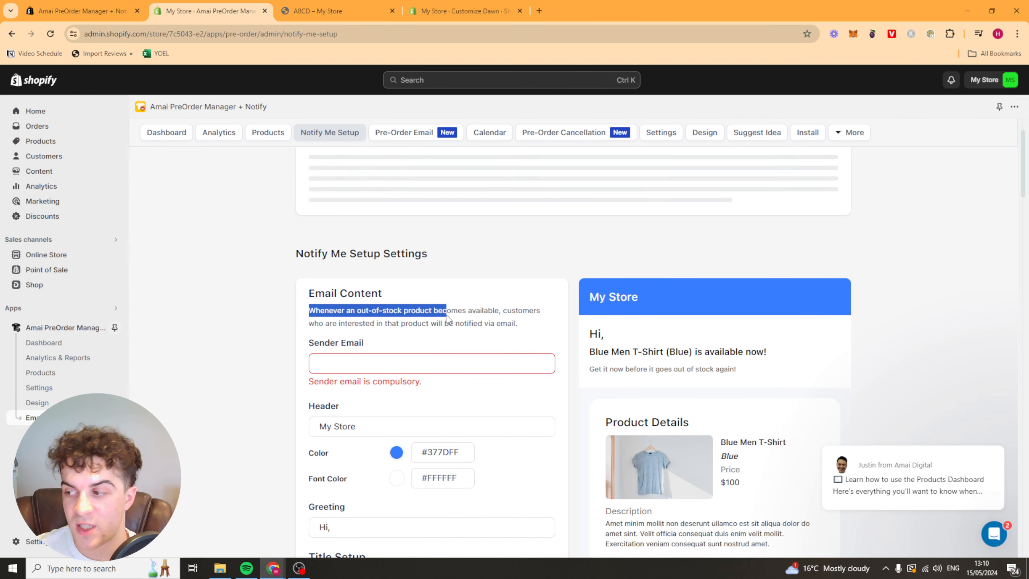
pyautogui.click(444, 321)
pyautogui.moveTo(323, 320); pyautogui.dragTo(431, 318)
pyautogui.click(407, 321)
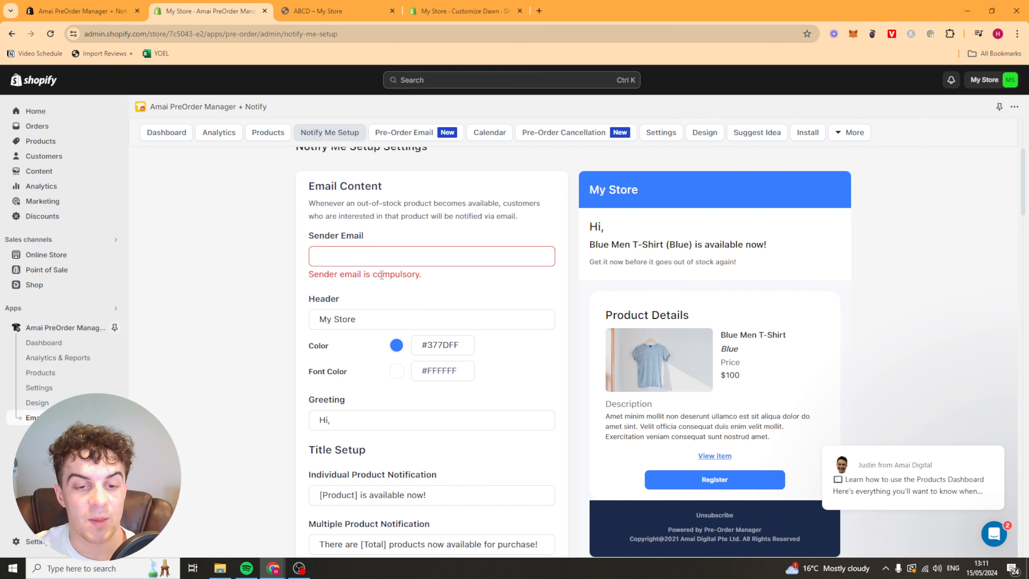
# - Examine the notification email's header, title, button design, branding and social media fields, along with the preview and pop-up settings
pyautogui.scroll(-3, 770, 302)
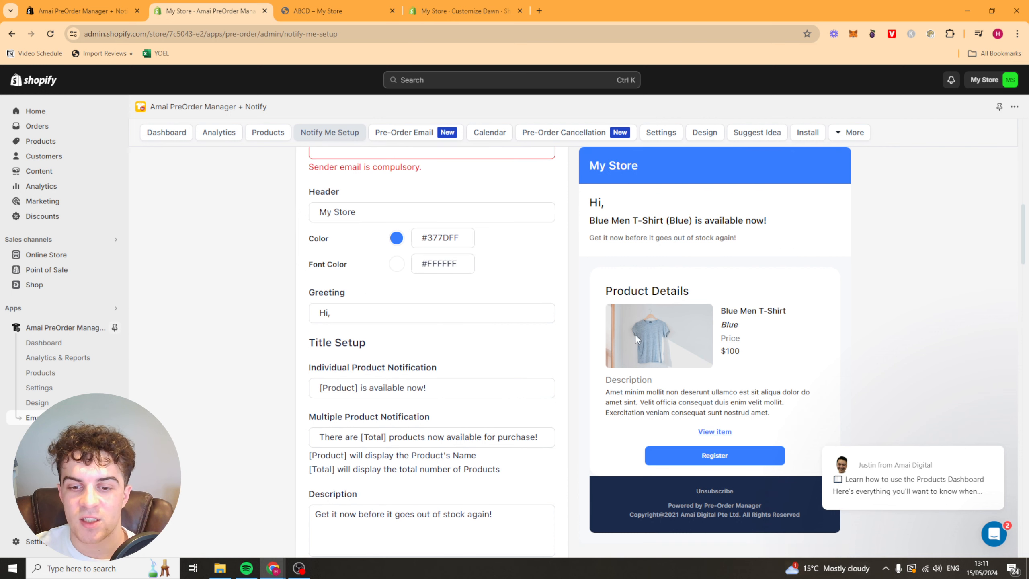
pyautogui.scroll(-4, 420, 349)
pyautogui.scroll(6, 397, 310)
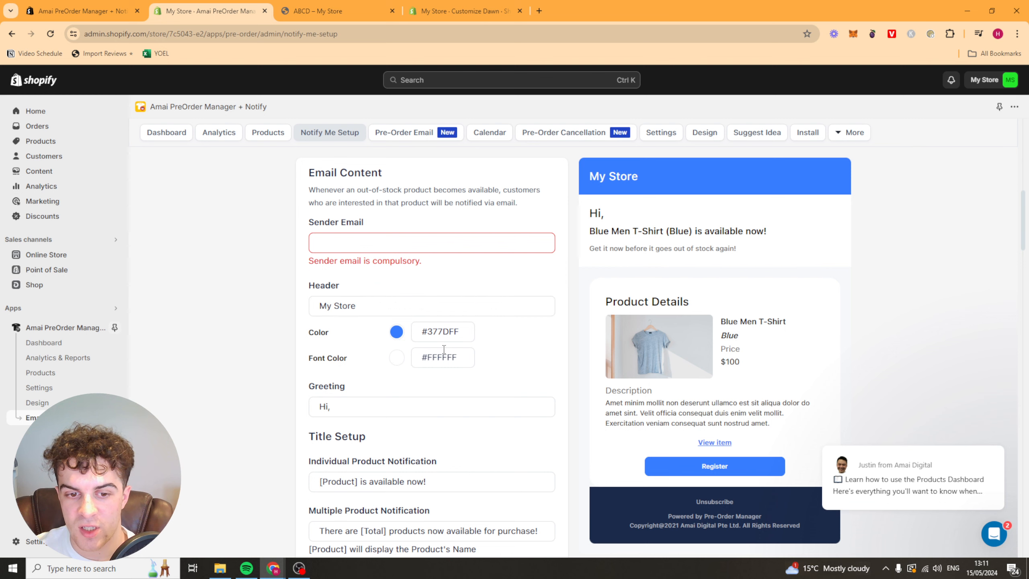
pyautogui.scroll(-3, 444, 349)
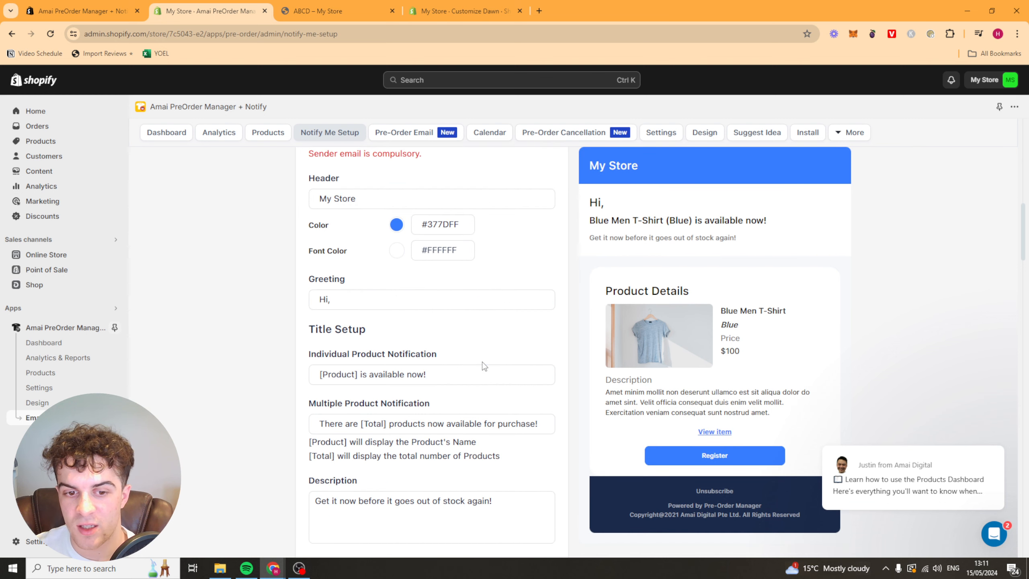
pyautogui.scroll(-8, 483, 366)
pyautogui.scroll(1, 394, 328)
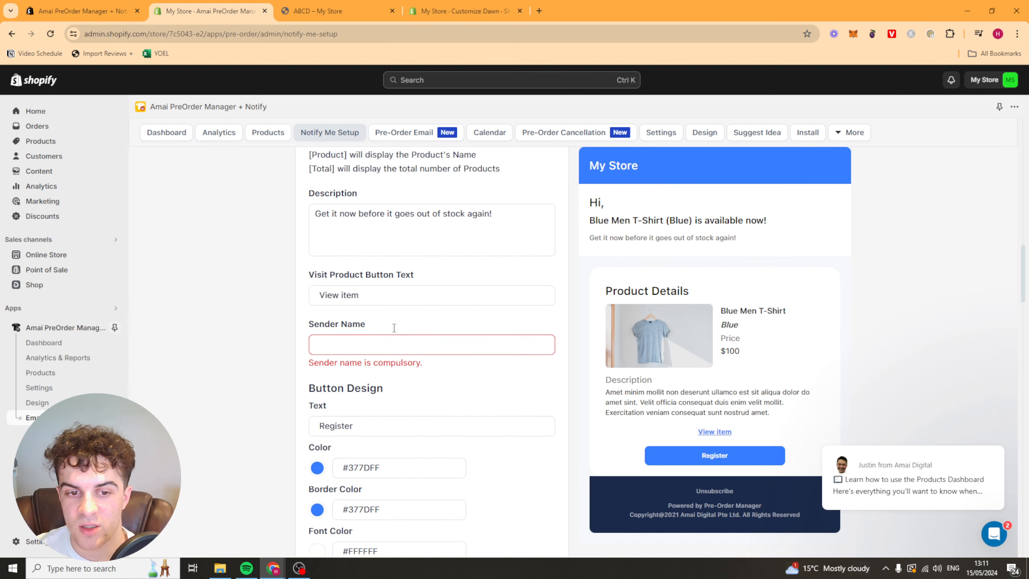
pyautogui.scroll(-5, 393, 327)
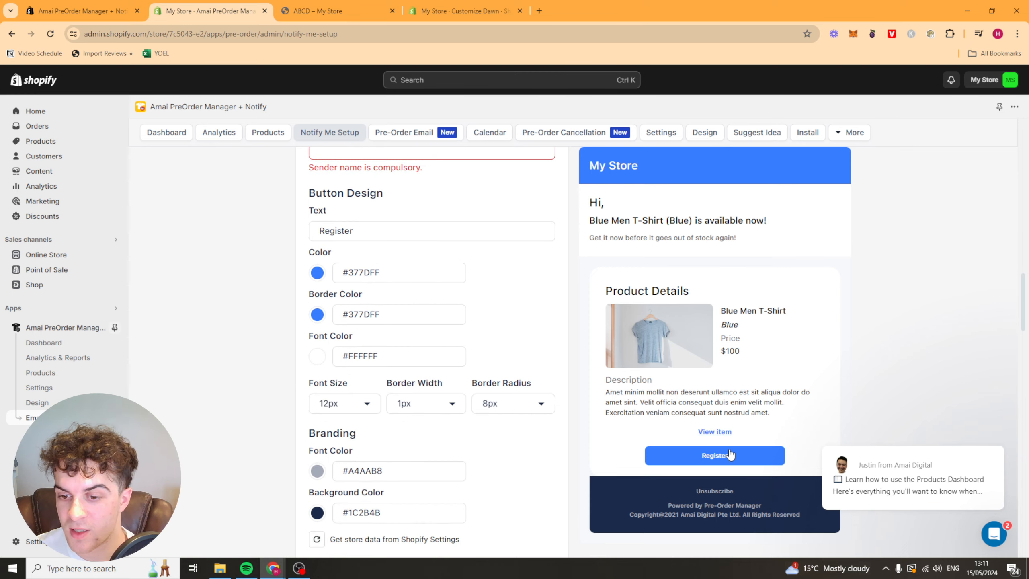
pyautogui.scroll(-11, 476, 368)
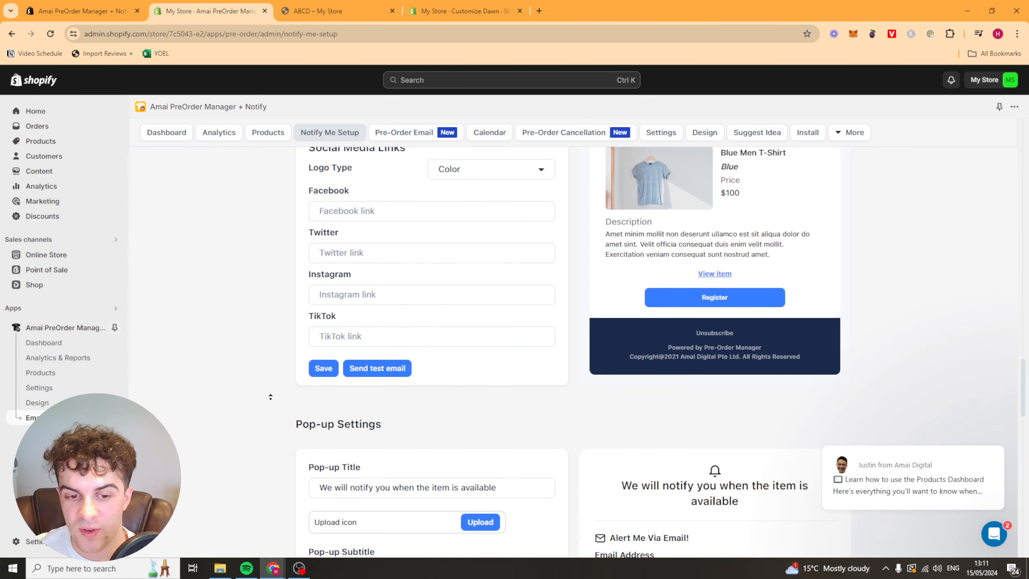
pyautogui.scroll(20, 270, 397)
pyautogui.scroll(-12, 267, 436)
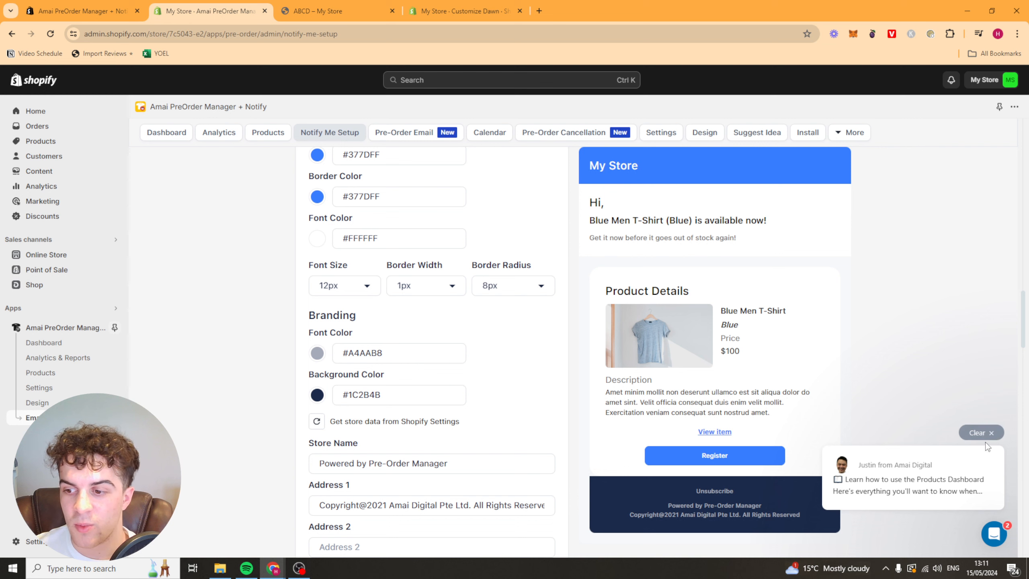
# - Examine the rest of Notify Me Setup: branding, social links, pop-up settings, registration success message and email status
pyautogui.click(984, 434)
pyautogui.scroll(-11, 304, 271)
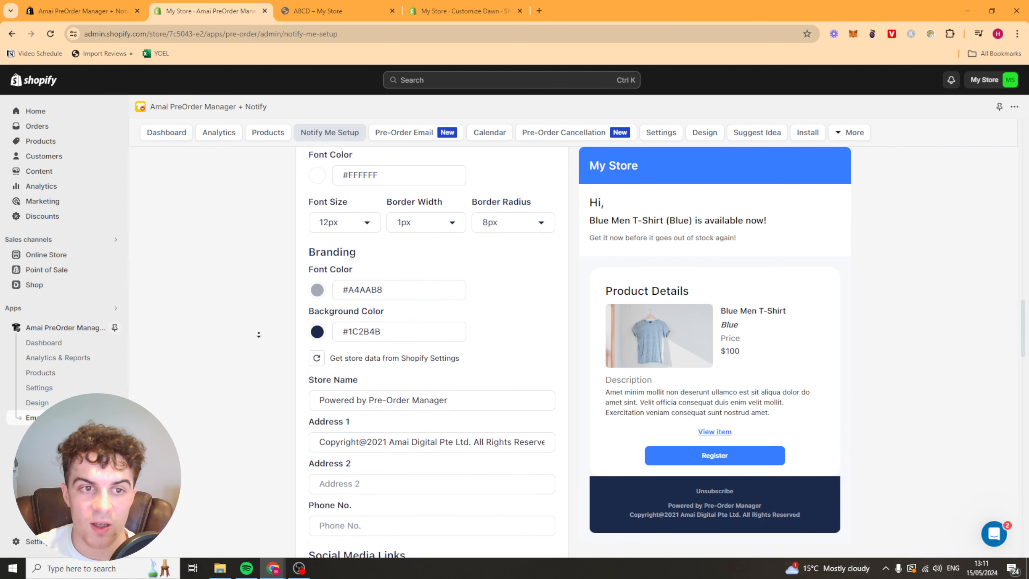
pyautogui.scroll(-5, 272, 315)
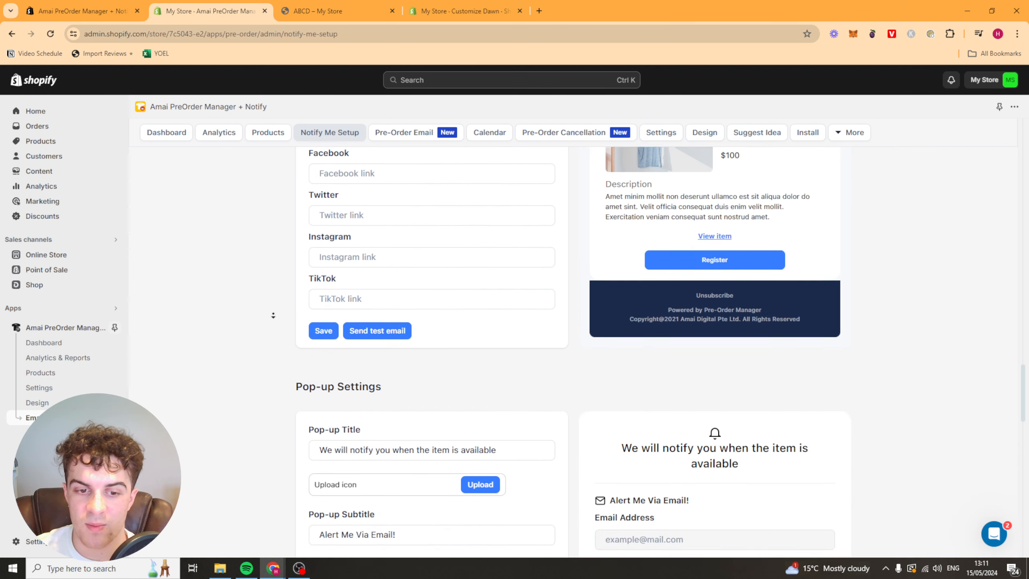
pyautogui.scroll(-1, 296, 266)
pyautogui.scroll(1, 271, 293)
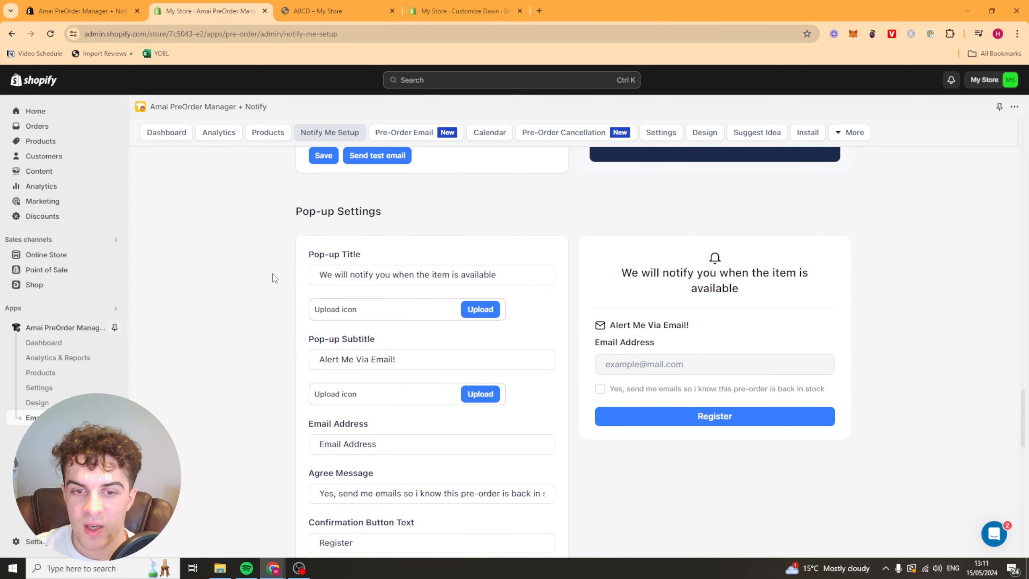
pyautogui.moveTo(289, 208); pyautogui.dragTo(421, 223)
pyautogui.scroll(-7, 303, 243)
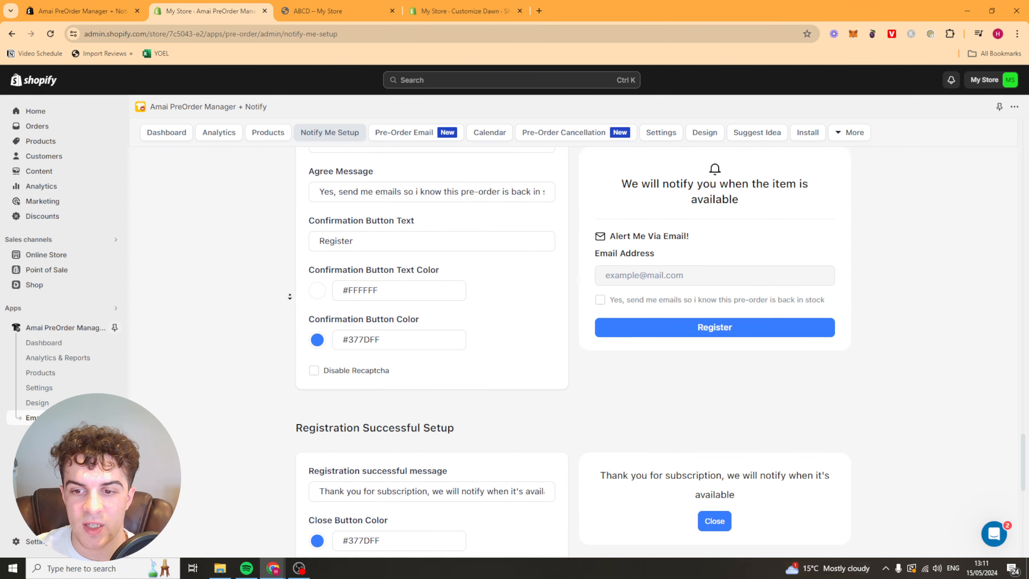
pyautogui.scroll(-6, 290, 297)
pyautogui.scroll(1, 290, 340)
pyautogui.scroll(-5, 284, 263)
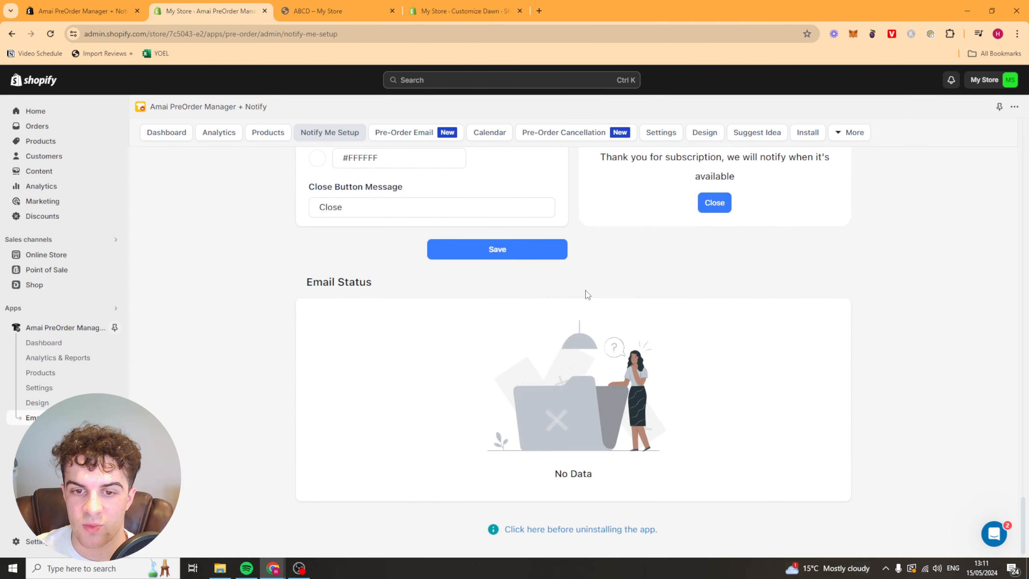
pyautogui.scroll(5, 587, 295)
pyautogui.scroll(-20, 664, 219)
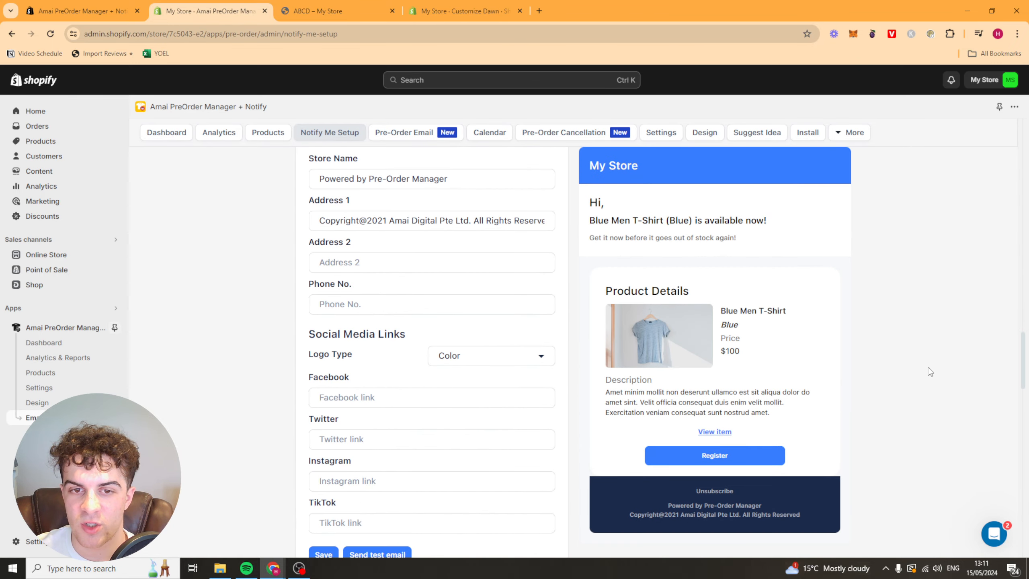
pyautogui.scroll(15, 930, 371)
# - Open the Pre-Order Email mail template, review the estimated and actual delivery notifications, and close it without applying changes
pyautogui.click(413, 145)
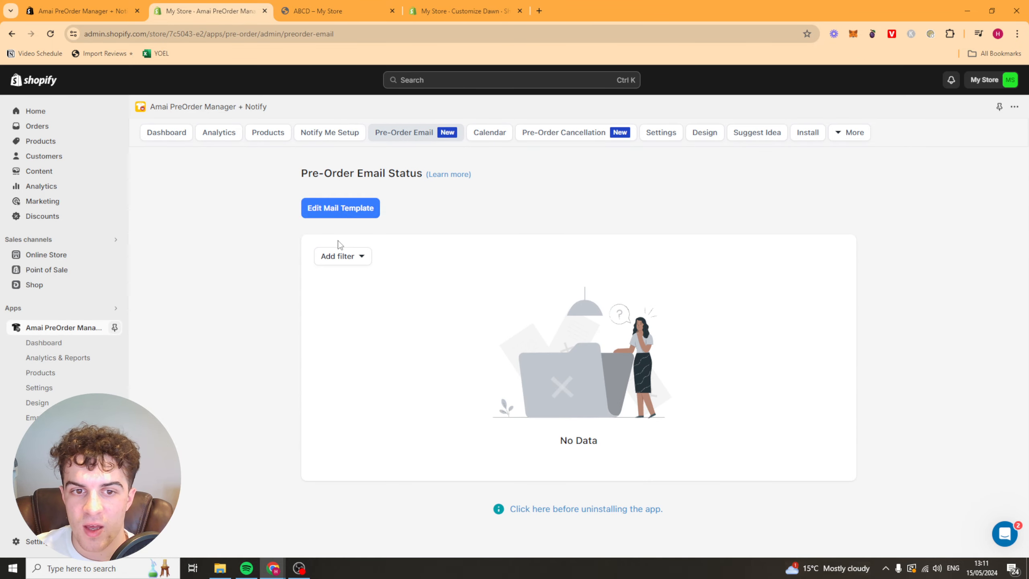
pyautogui.click(339, 208)
pyautogui.click(554, 178)
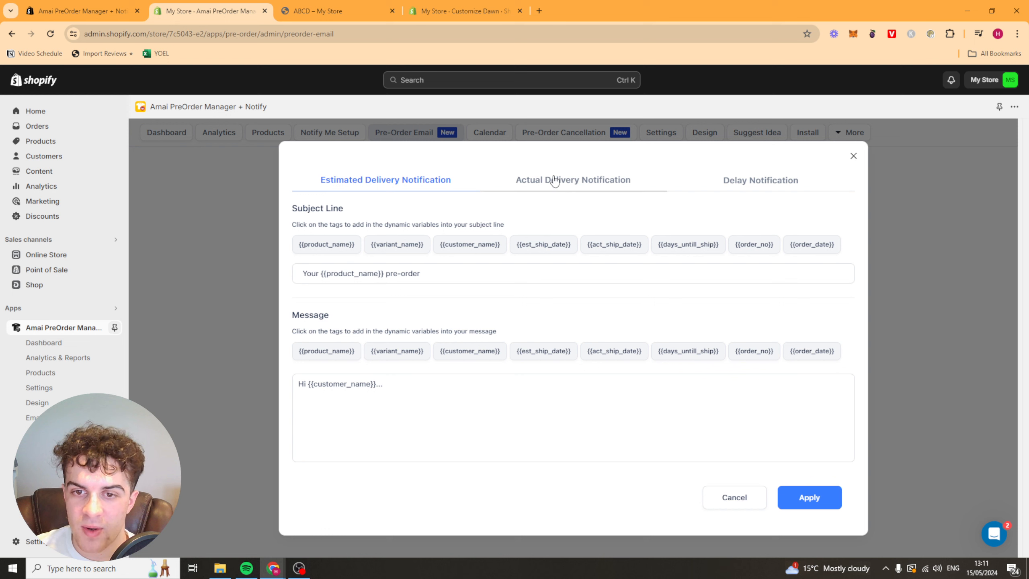
pyautogui.click(350, 189)
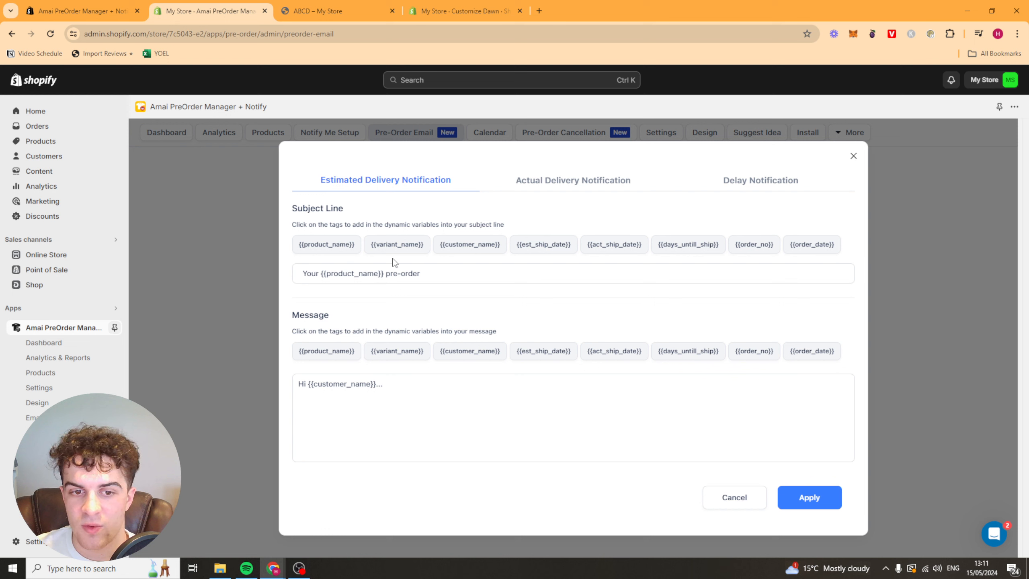
pyautogui.tripleClick(382, 274)
pyautogui.click(487, 295)
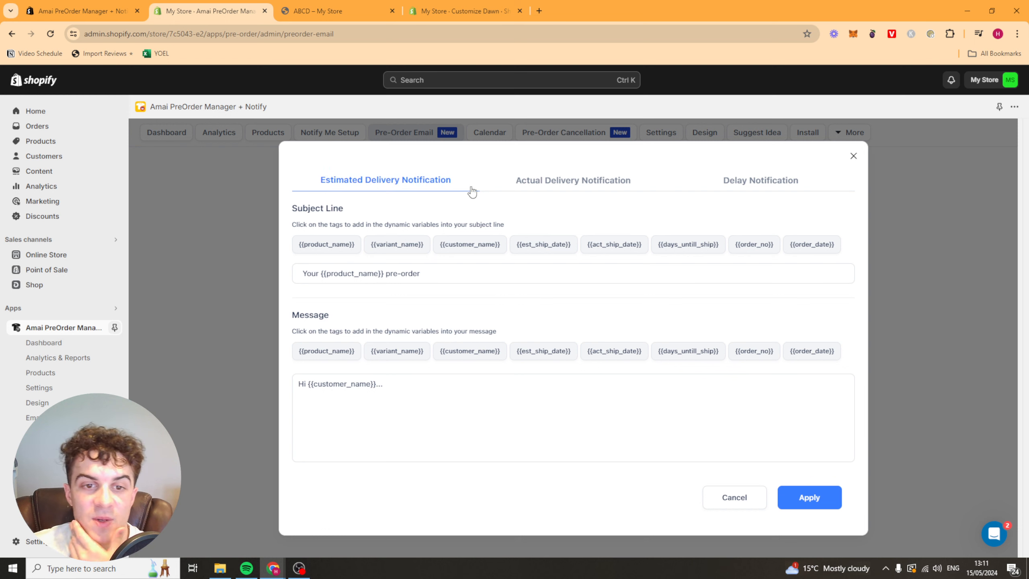
pyautogui.click(559, 186)
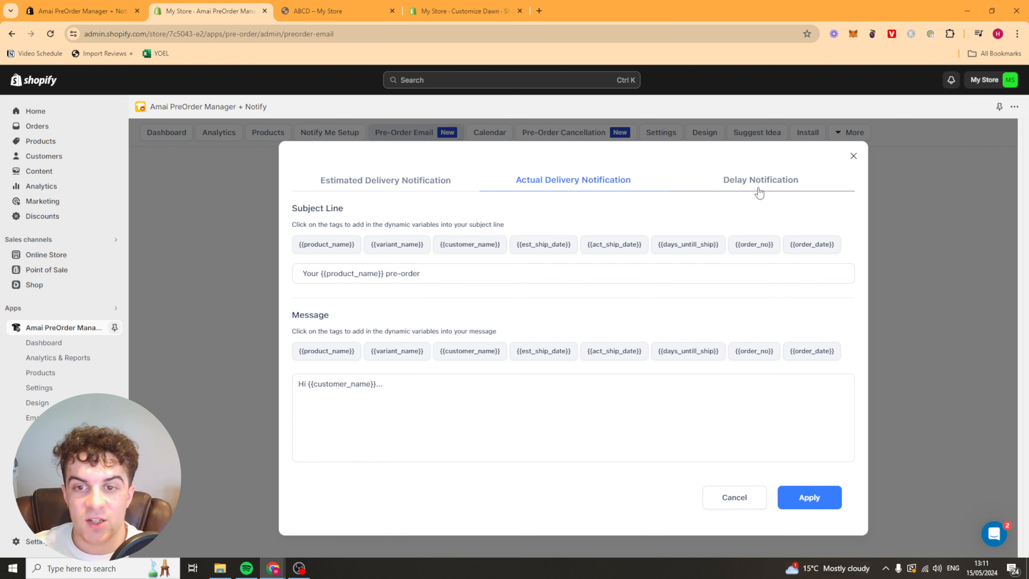
pyautogui.click(854, 156)
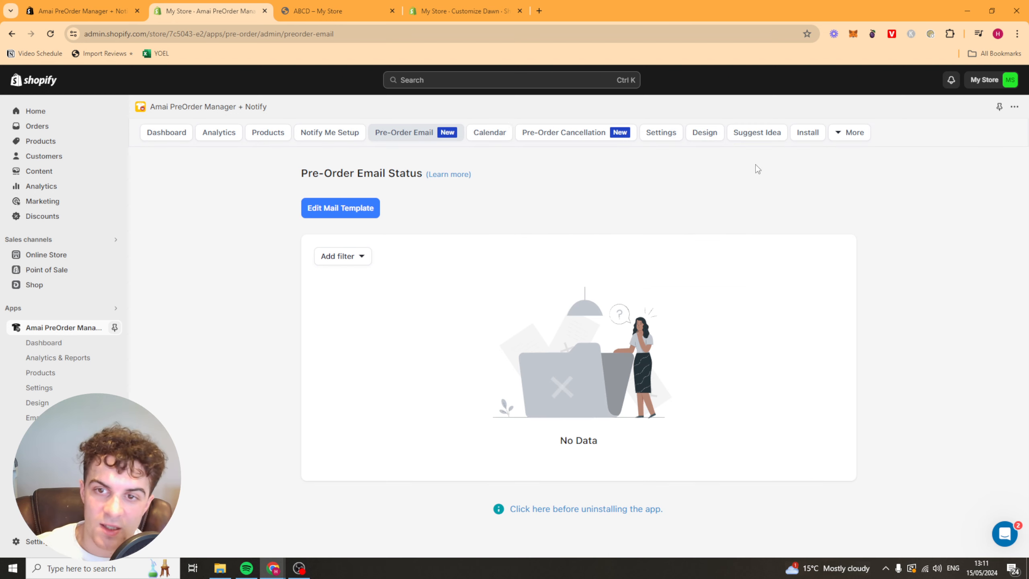
# - Open the Calendar page, dismiss the tutorial video and enable the Coming Soon/Pre-Order Calendar to view its message and product options
pyautogui.click(491, 141)
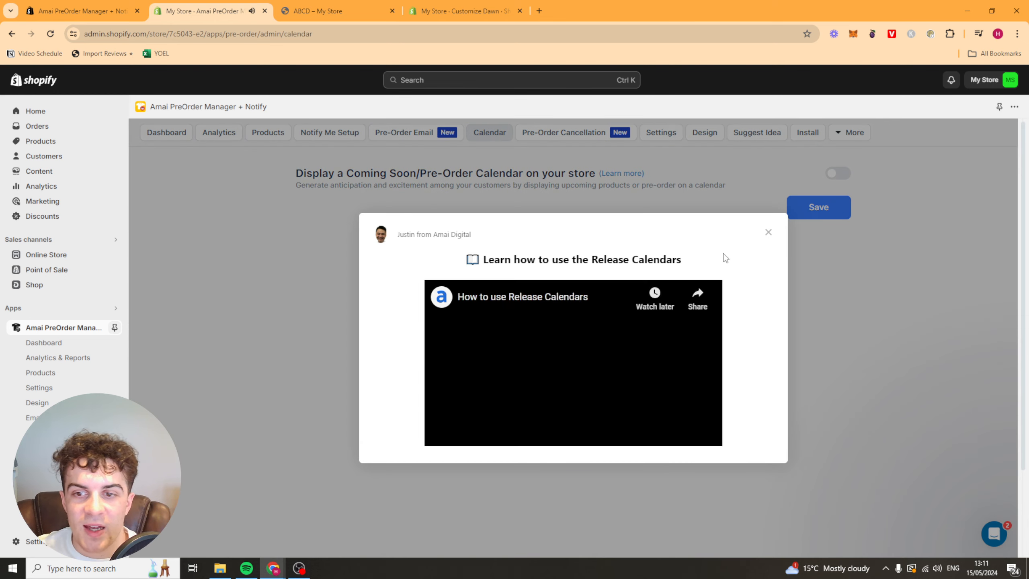
pyautogui.click(768, 232)
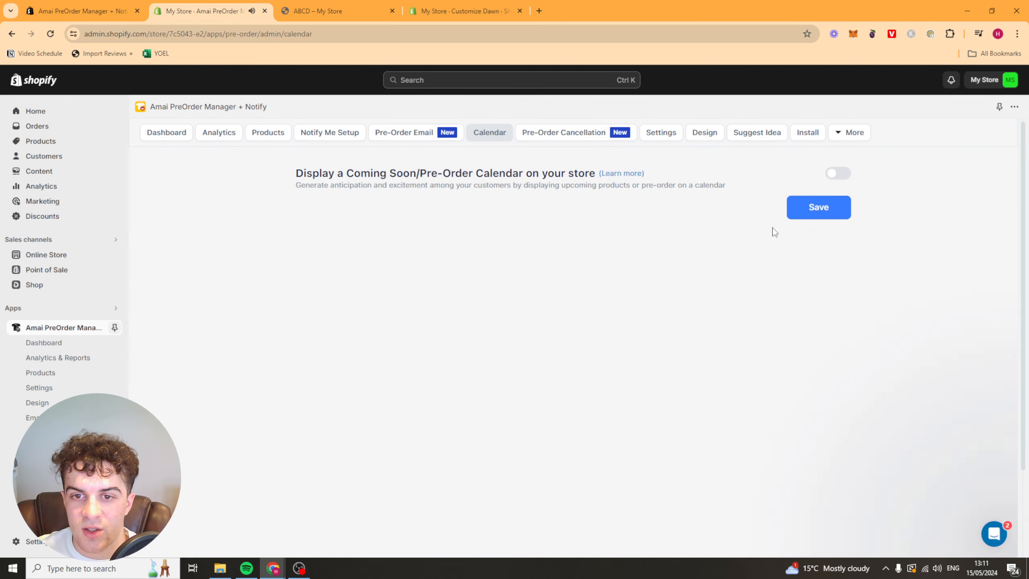
pyautogui.click(830, 173)
pyautogui.click(388, 243)
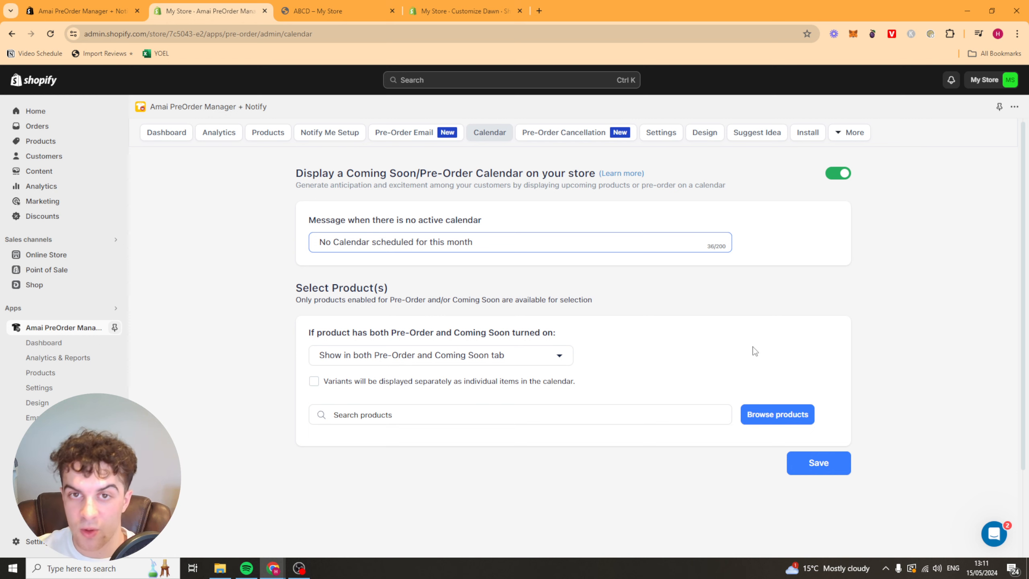
# - Leave the calendar without saving, open Pre-Order Cancellation and examine its refund and form design options
pyautogui.click(562, 134)
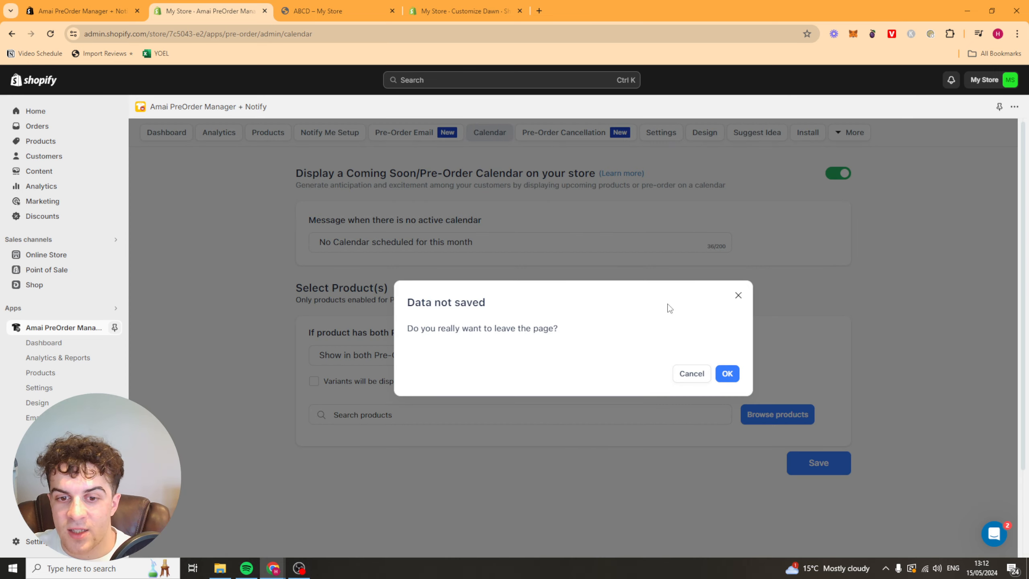
pyautogui.click(726, 373)
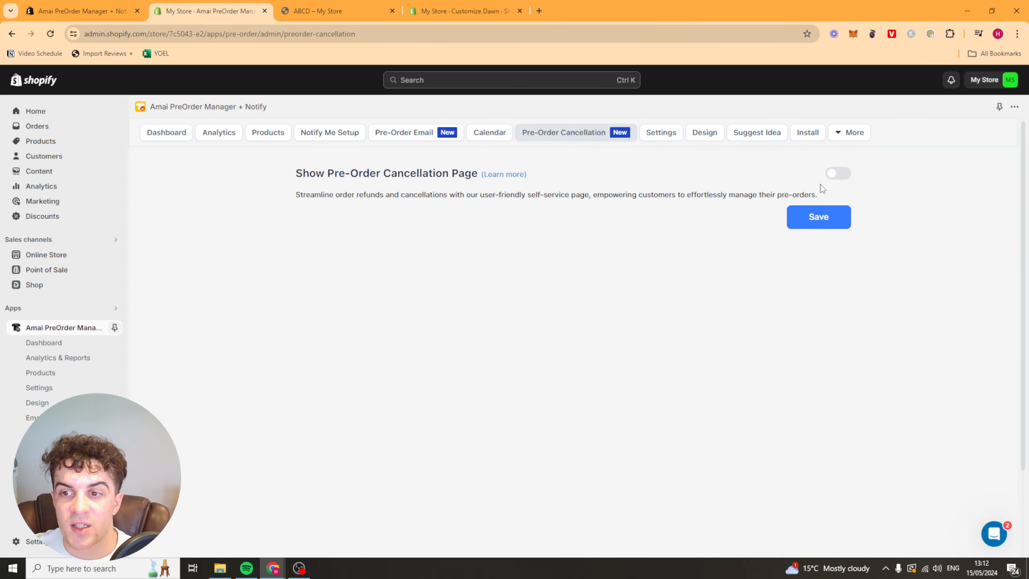
pyautogui.scroll(-15, 542, 268)
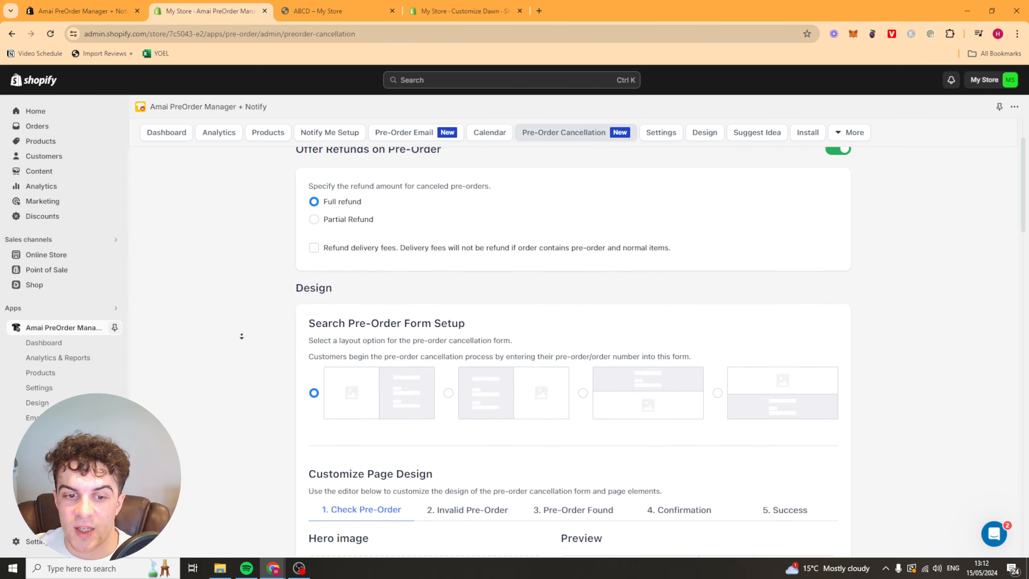
pyautogui.scroll(15, 233, 252)
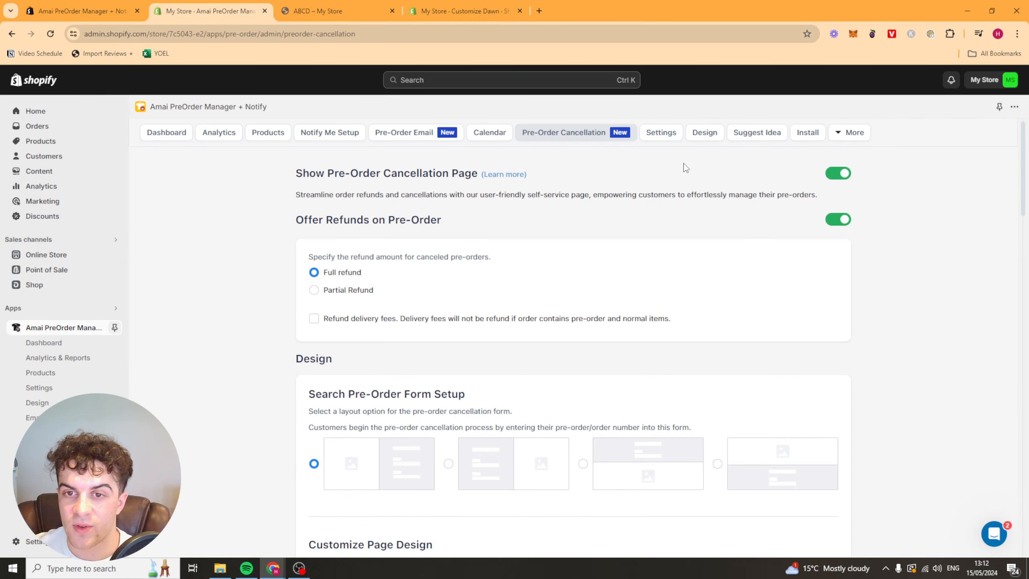
# - Leave Pre-Order Cancellation without saving and review the app settings for delivery date, order email code, locations, tags, pop-up messages and button selection
pyautogui.click(661, 132)
pyautogui.click(726, 372)
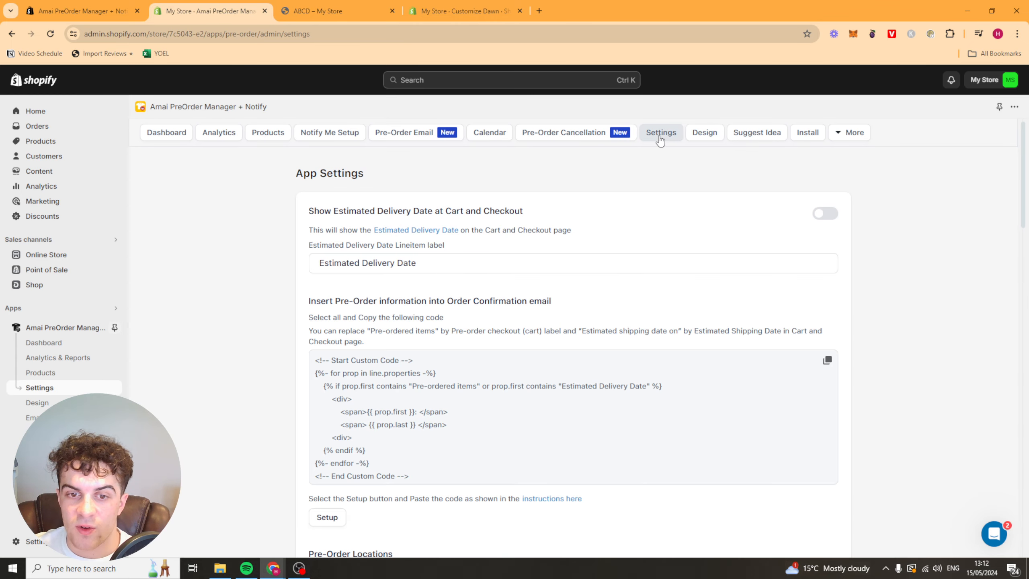
pyautogui.scroll(-1, 238, 281)
pyautogui.scroll(-3, 262, 270)
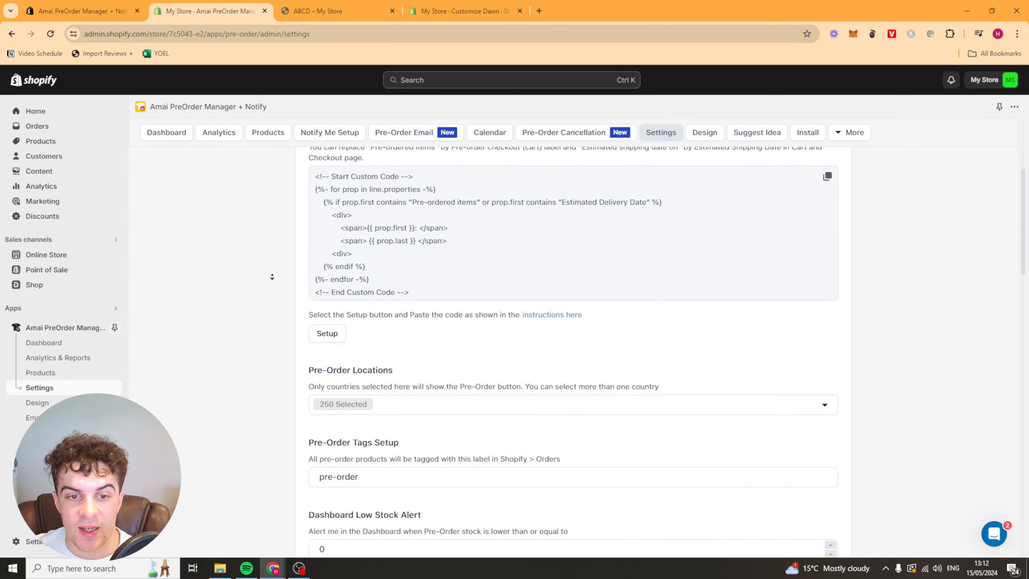
pyautogui.scroll(2, 262, 211)
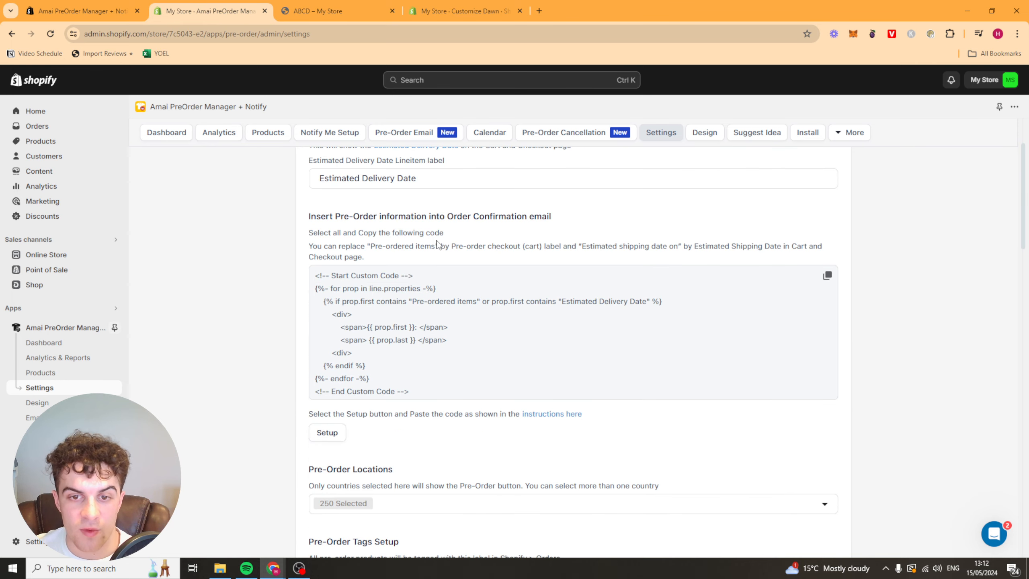
pyautogui.scroll(2, 442, 242)
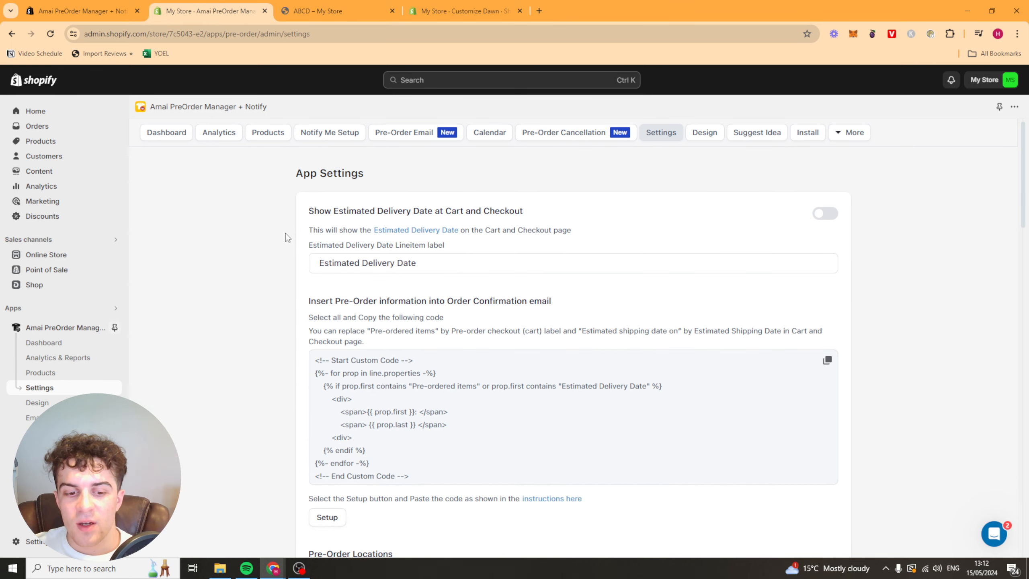
pyautogui.scroll(-10, 289, 243)
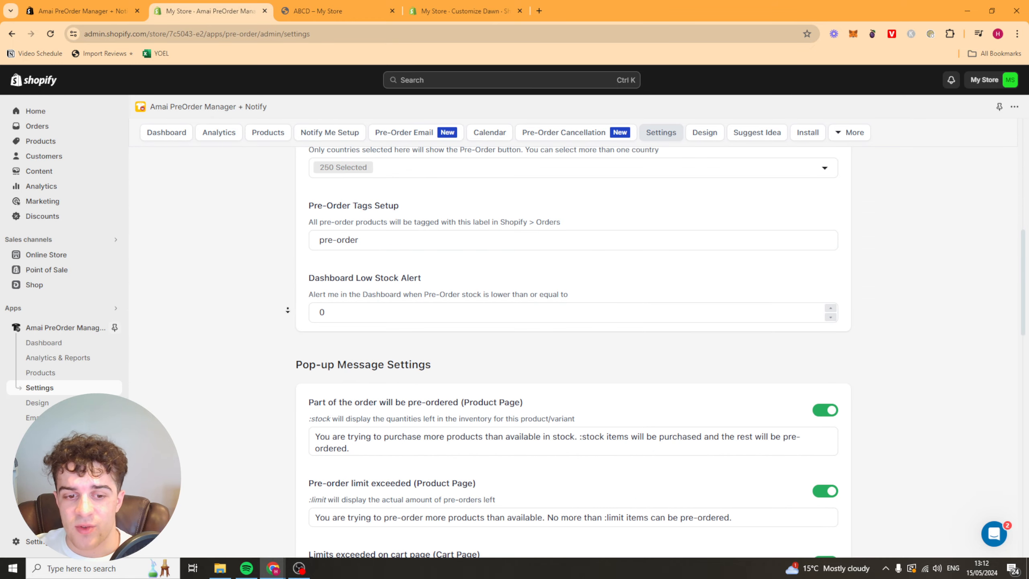
pyautogui.scroll(-12, 288, 309)
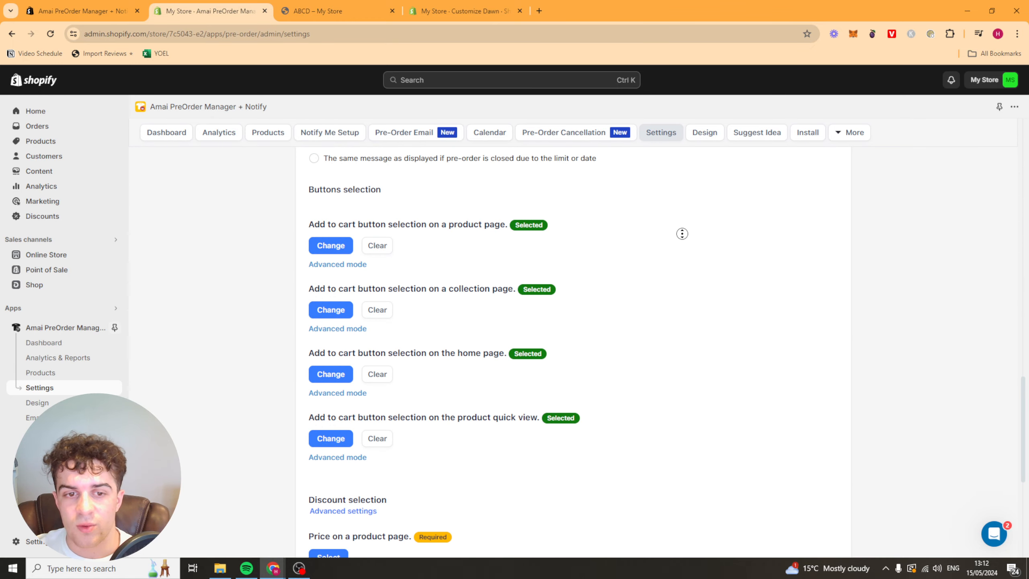
pyautogui.scroll(-6, 684, 263)
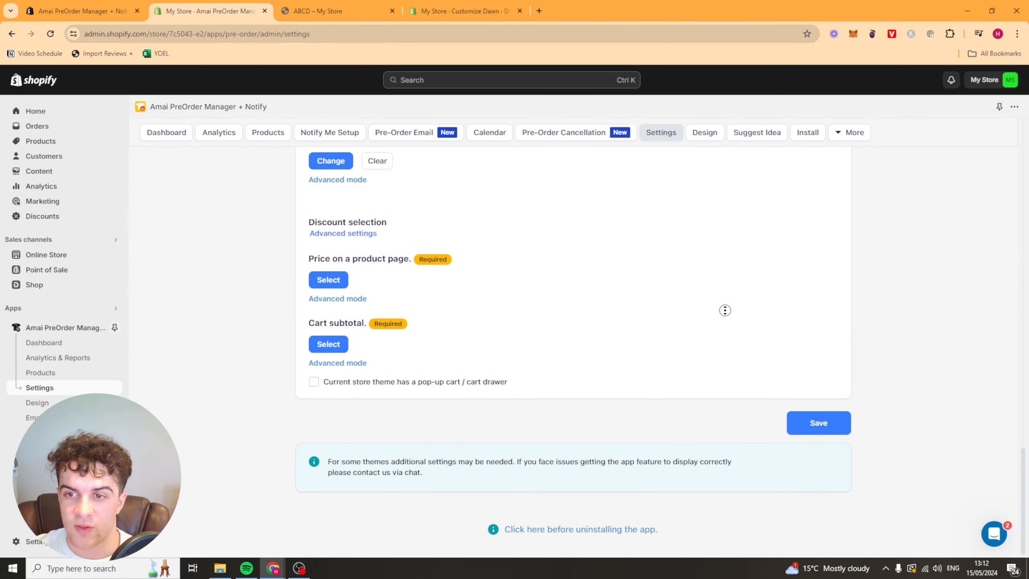
# - Open the Design page, dismiss the tutorial and set the Pre-Order button color to #194c75
pyautogui.click(705, 132)
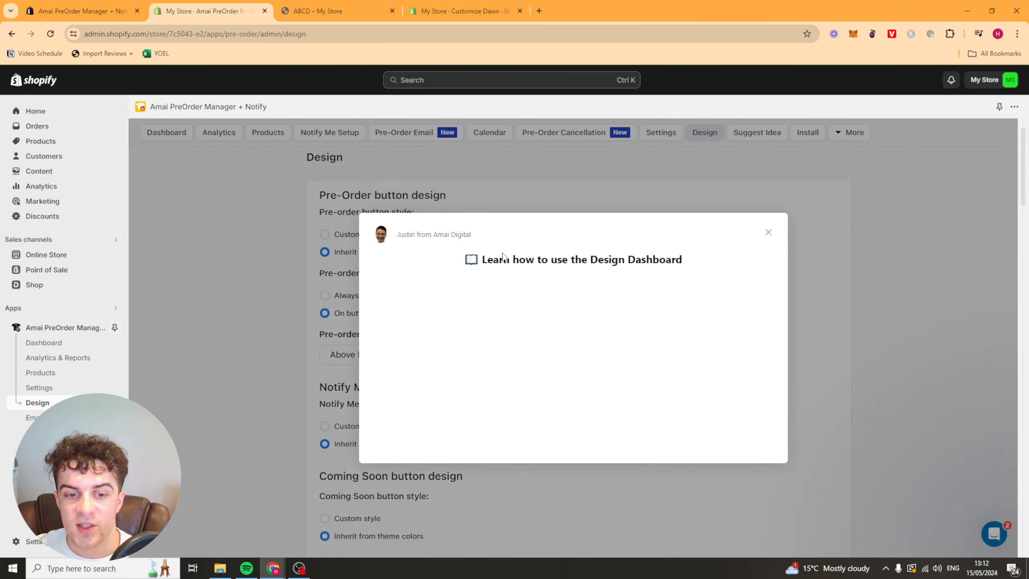
pyautogui.click(765, 233)
pyautogui.scroll(-10, 494, 248)
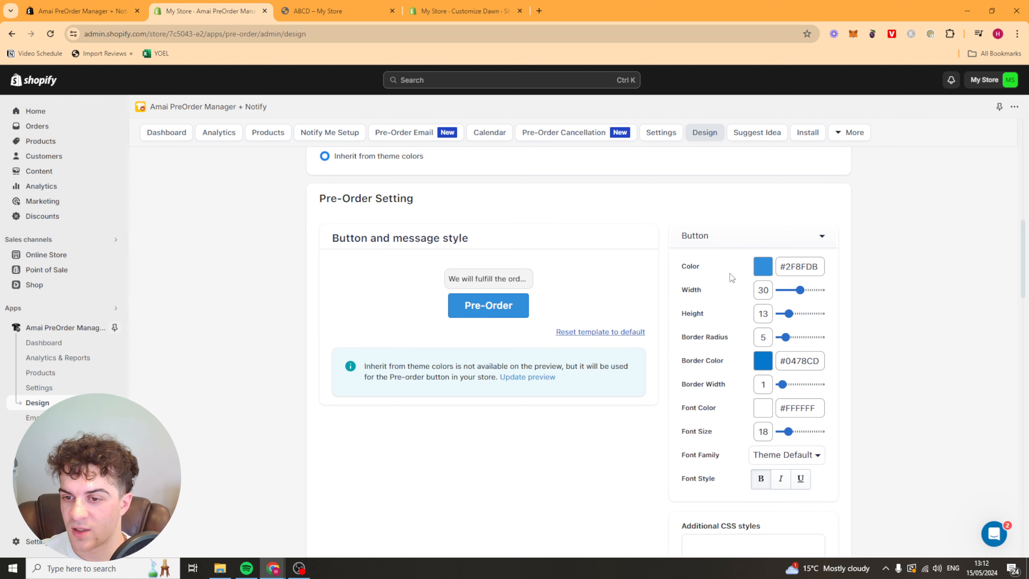
pyautogui.click(761, 268)
pyautogui.moveTo(798, 148); pyautogui.dragTo(833, 171)
pyautogui.click(936, 200)
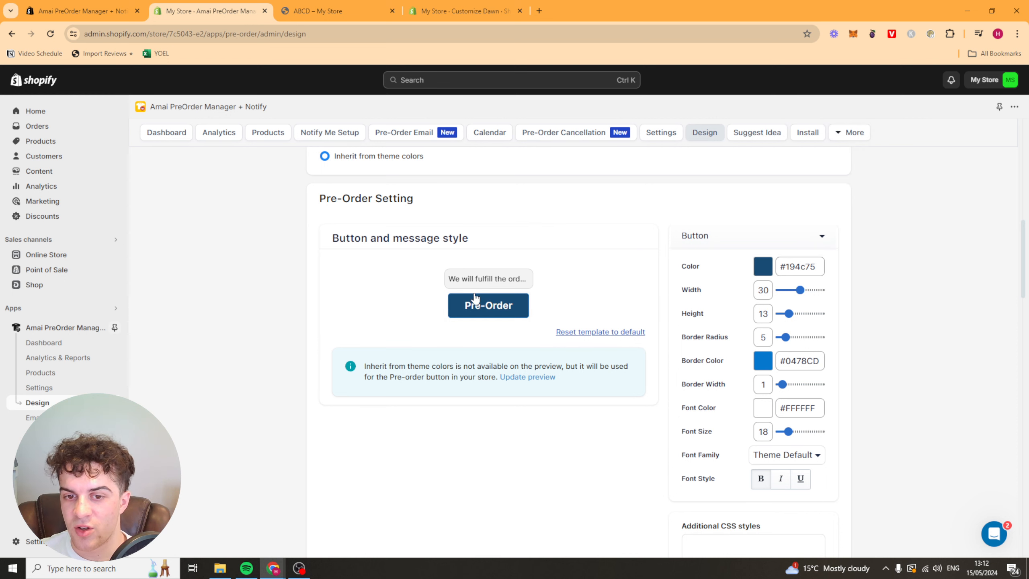
# - Set the Pre-Order button's width to 53, height to 15, border radius to 22 and border color to #000000
pyautogui.moveTo(799, 290); pyautogui.dragTo(789, 316)
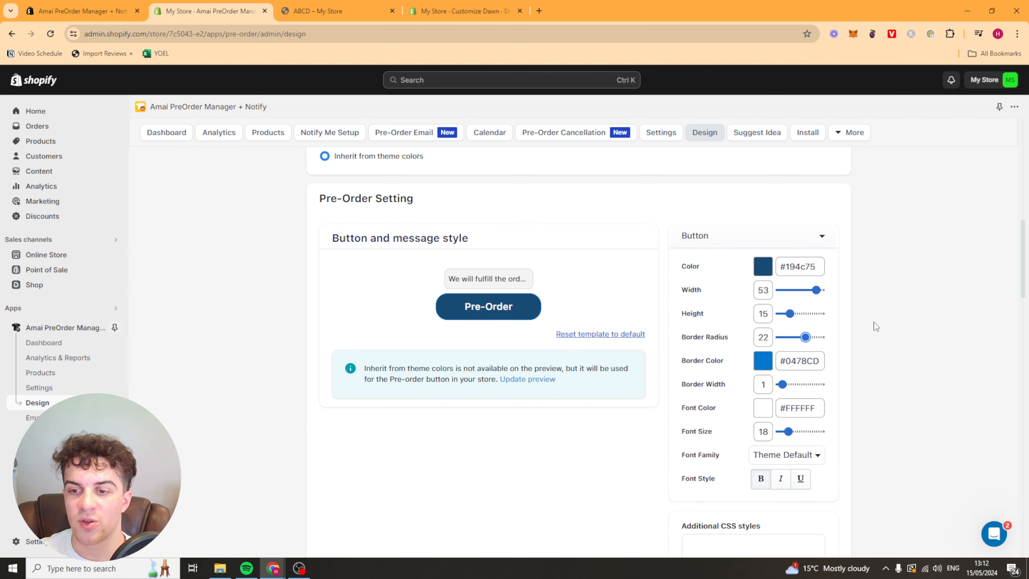
pyautogui.click(764, 365)
pyautogui.moveTo(793, 255); pyautogui.dragTo(728, 358)
pyautogui.click(872, 370)
# - Examine the Coming Soon, Notify Me and Estimated Shipping Date style settings further down the Design page
pyautogui.scroll(-1, 737, 360)
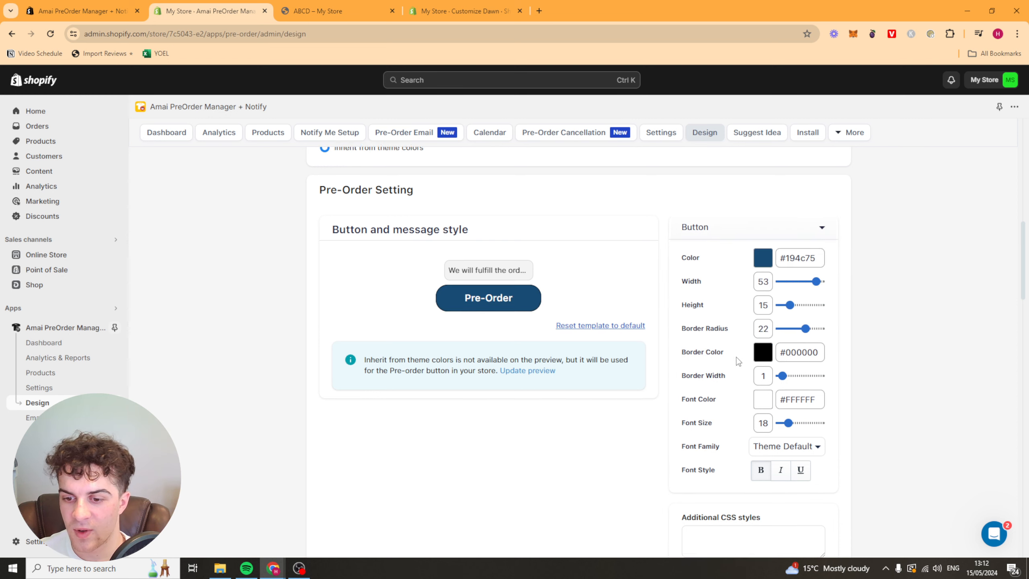
pyautogui.scroll(-8, 738, 361)
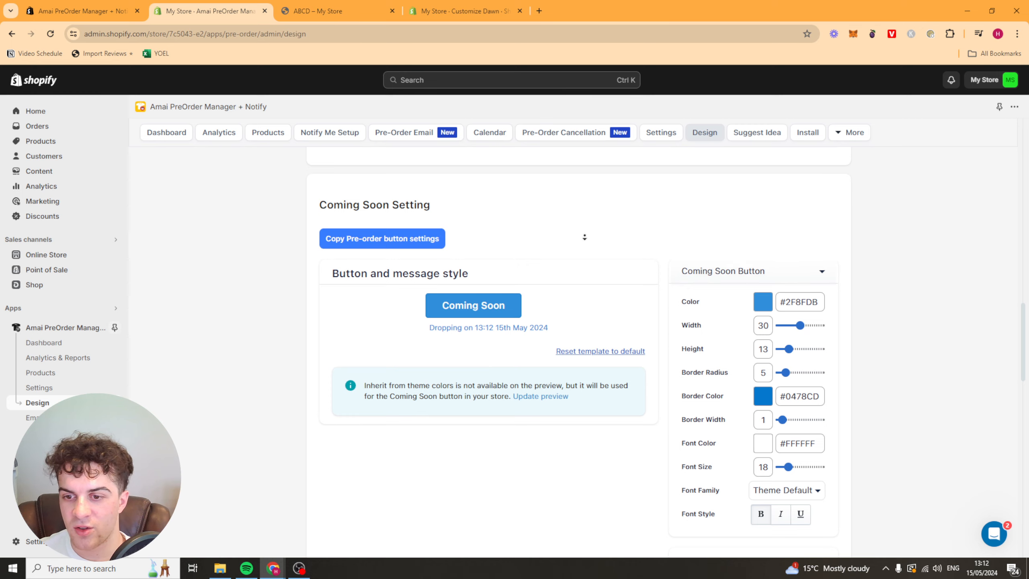
pyautogui.scroll(-14, 584, 238)
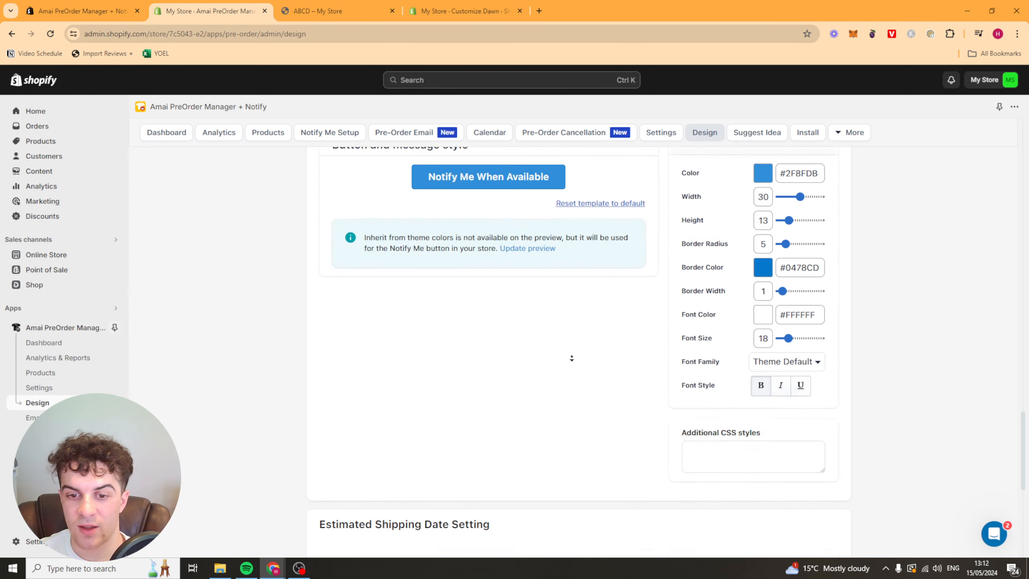
pyautogui.scroll(-8, 572, 358)
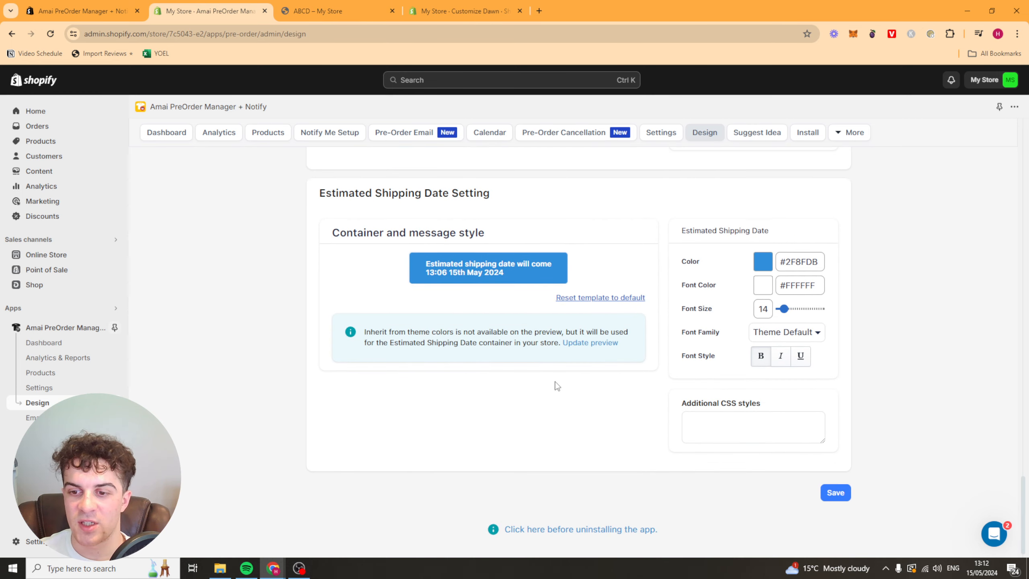
pyautogui.scroll(20, 557, 386)
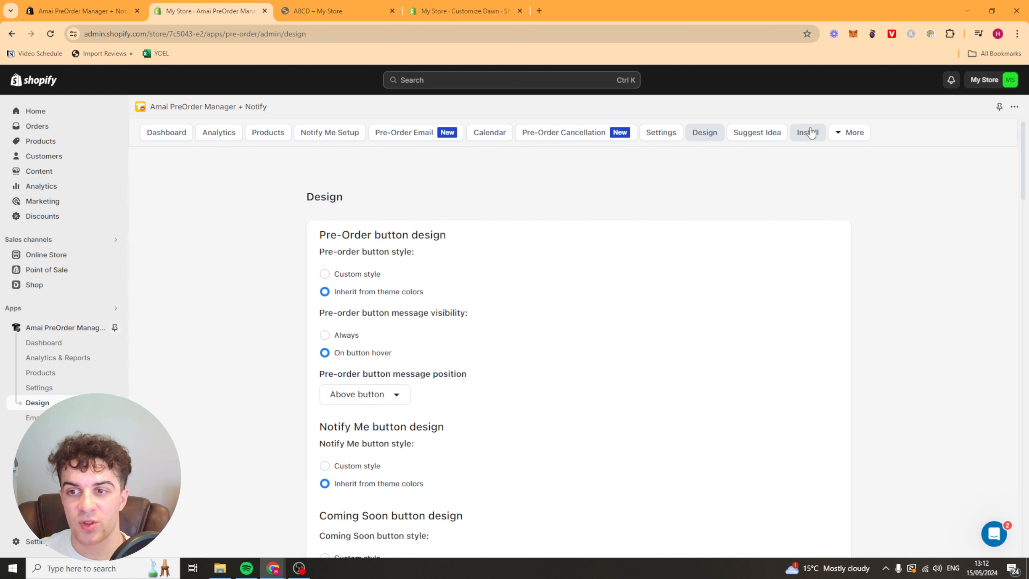
# - Discard the unsaved design changes, then view the Install page, the Suggest Idea page and the additional page options
pyautogui.click(809, 133)
pyautogui.click(725, 370)
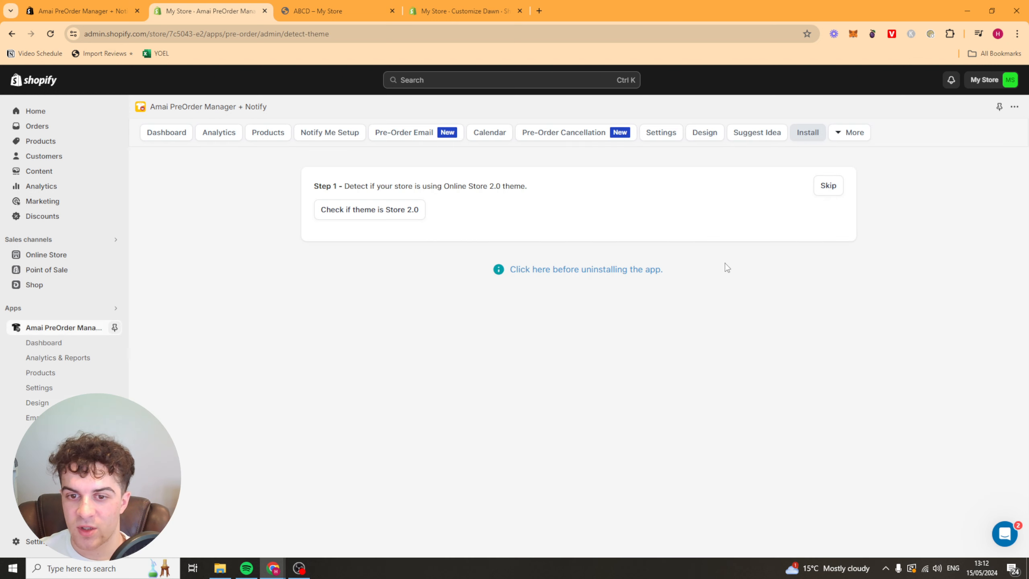
pyautogui.click(764, 136)
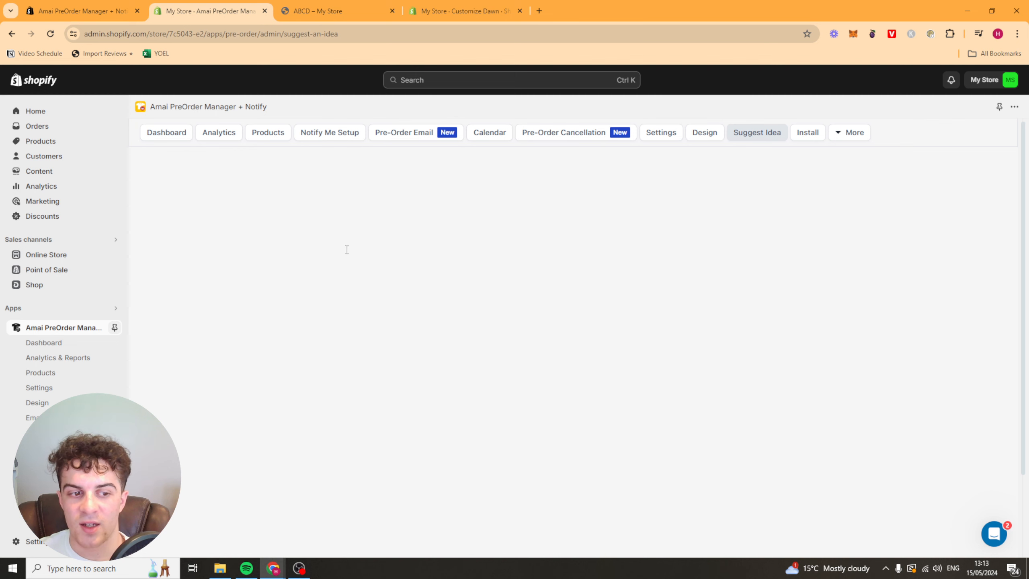
pyautogui.click(844, 135)
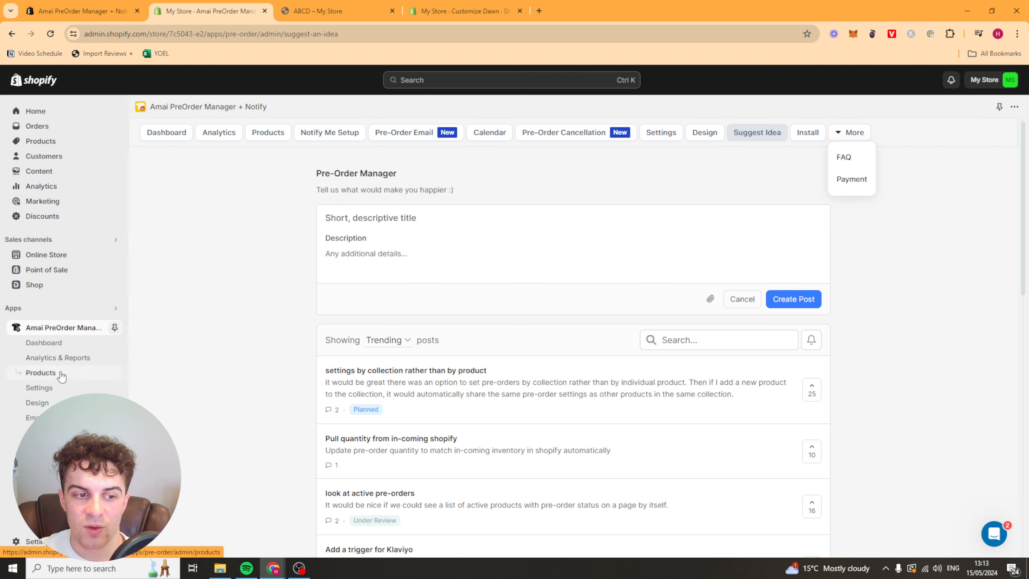
# - Return to the app settings and skim through the page once more
pyautogui.click(55, 390)
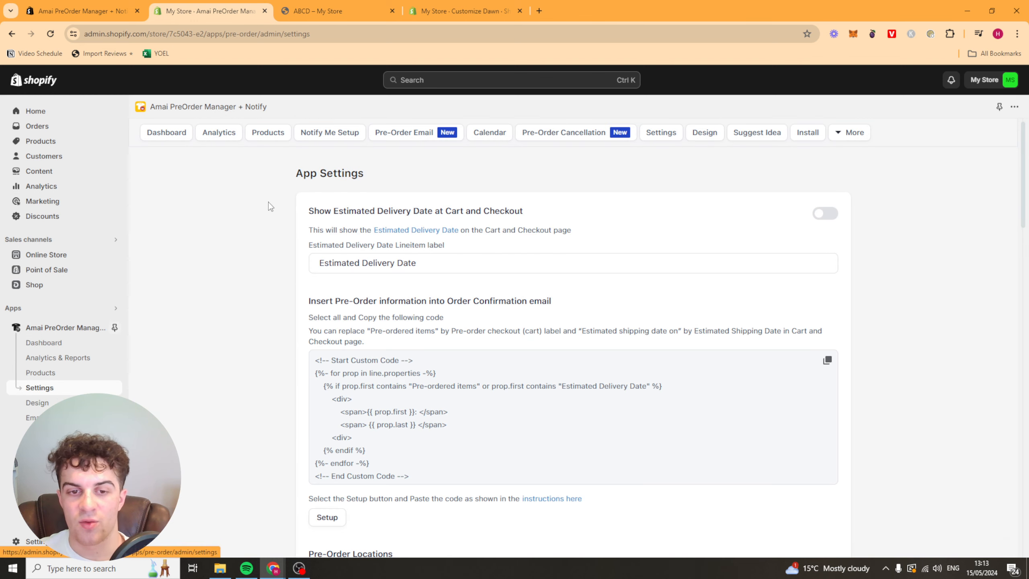
pyautogui.scroll(-15, 257, 287)
pyautogui.scroll(15, 241, 278)
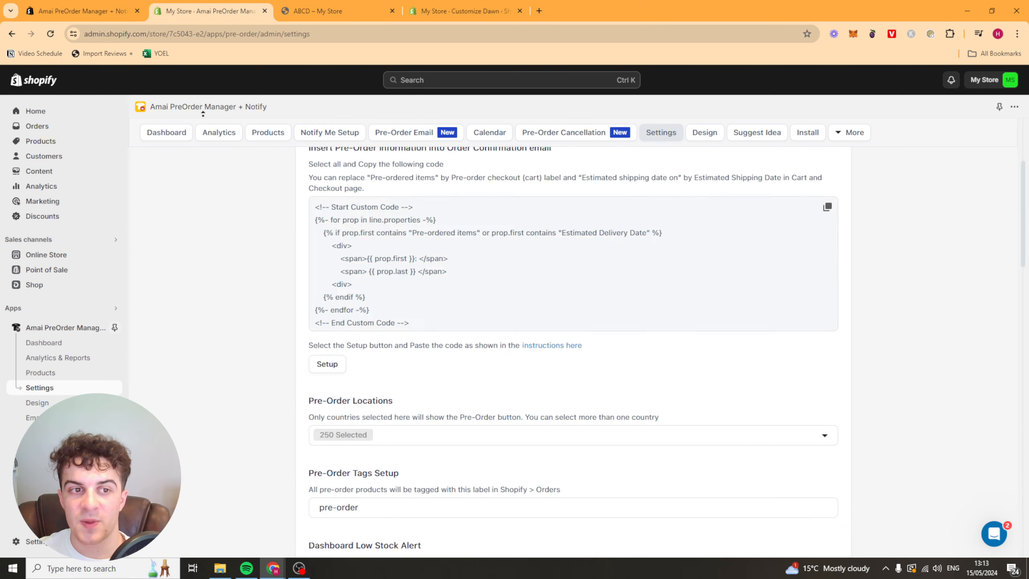